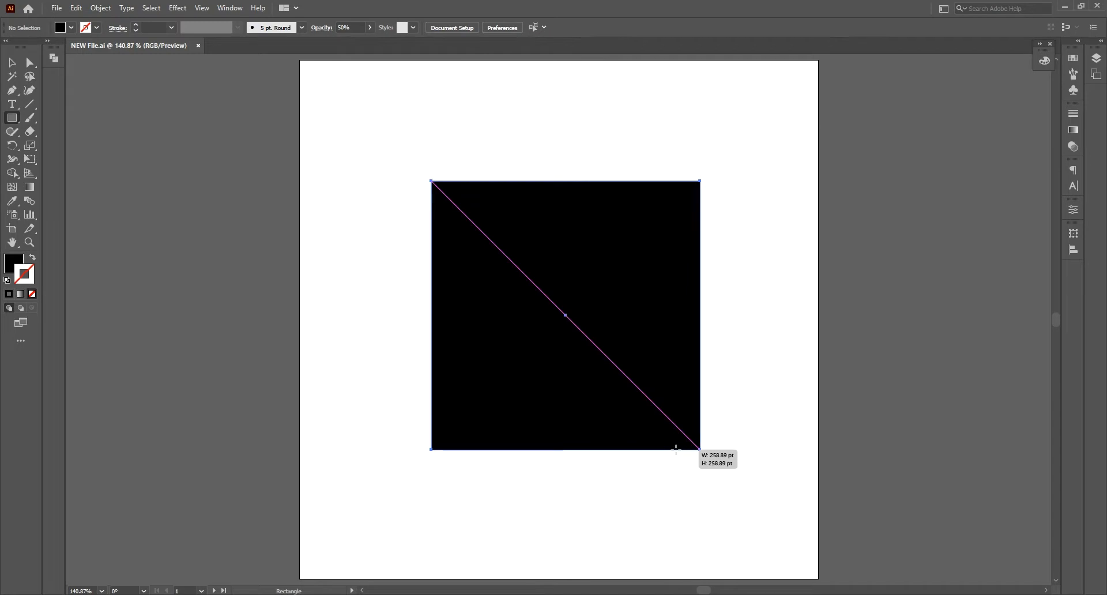
# Remove the square's fill and give it a black 4 pt stroke
pyautogui.click(10, 64)
pyautogui.click(11, 261)
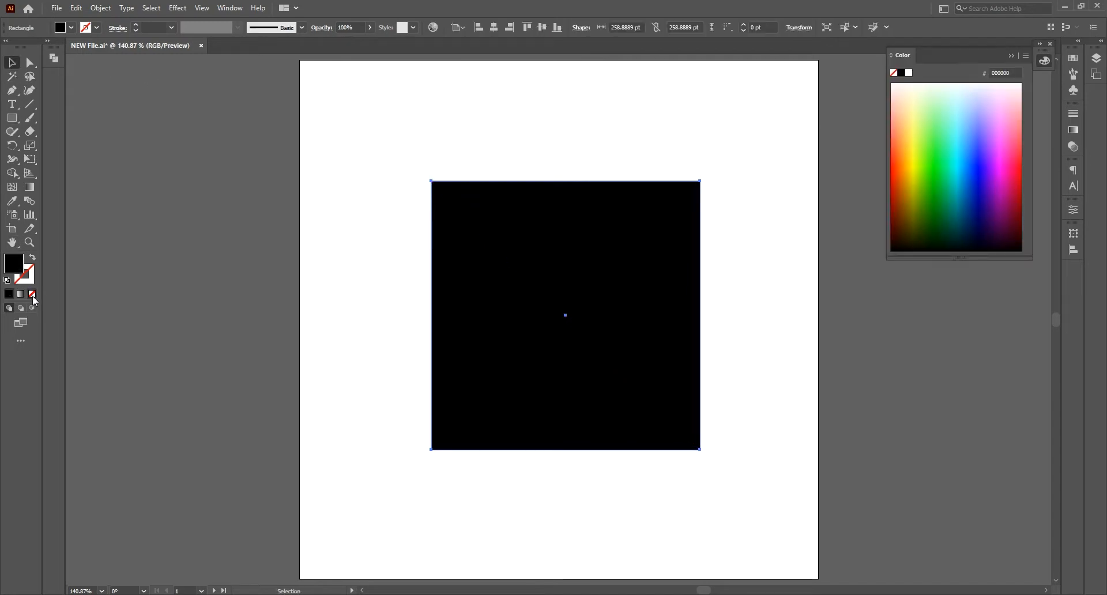
pyautogui.click(32, 294)
pyautogui.click(24, 275)
pyautogui.click(8, 294)
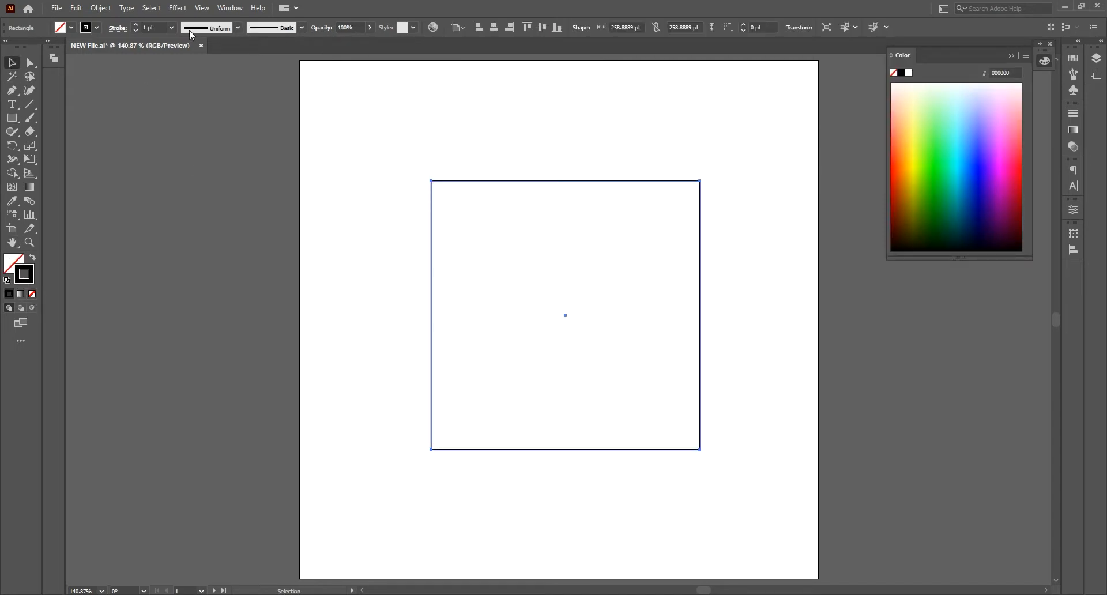
pyautogui.write('4')
pyautogui.press('Return')
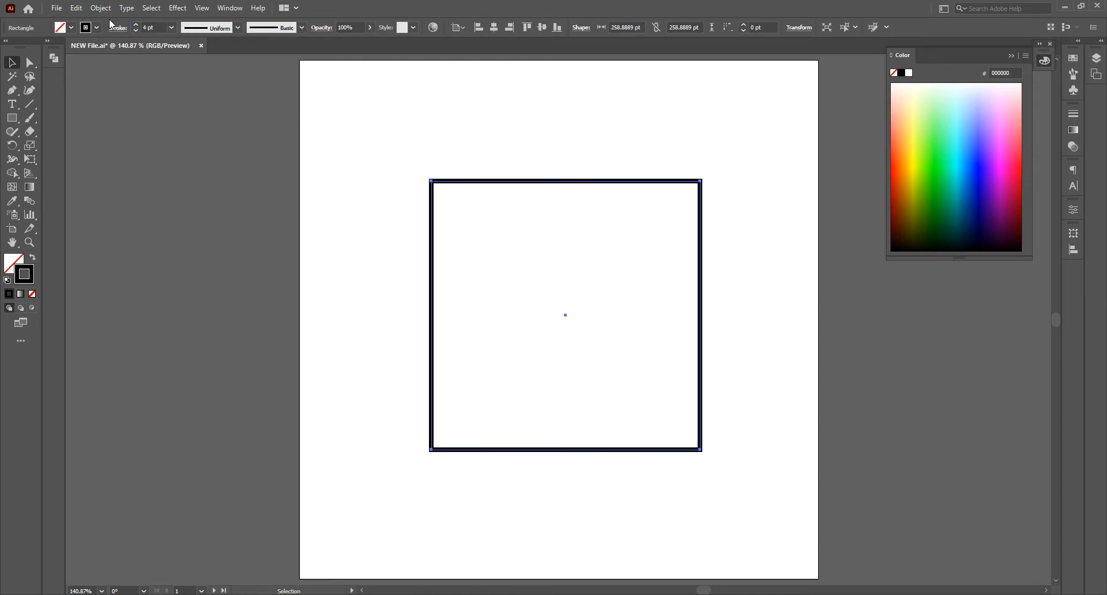
# Center the square horizontally and vertically on the artboard
pyautogui.click(494, 27)
pyautogui.click(542, 27)
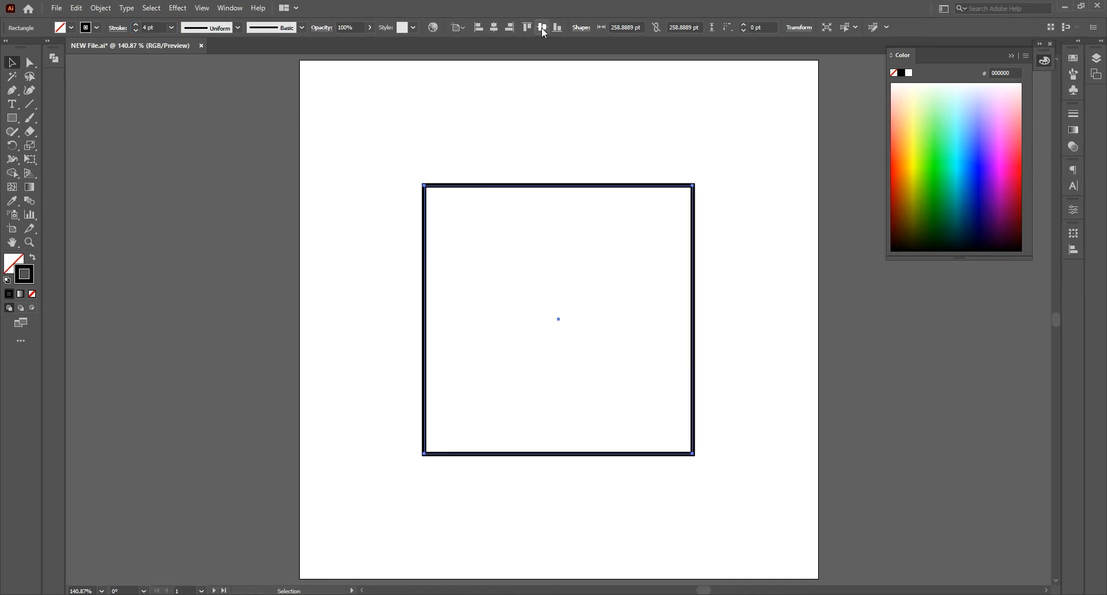
pyautogui.click(574, 156)
# Round all four corners of the square to a radius of about 15.6 pt
pyautogui.click(544, 180)
pyautogui.click(29, 64)
pyautogui.moveTo(433, 196); pyautogui.dragTo(441, 201)
pyautogui.press('v')
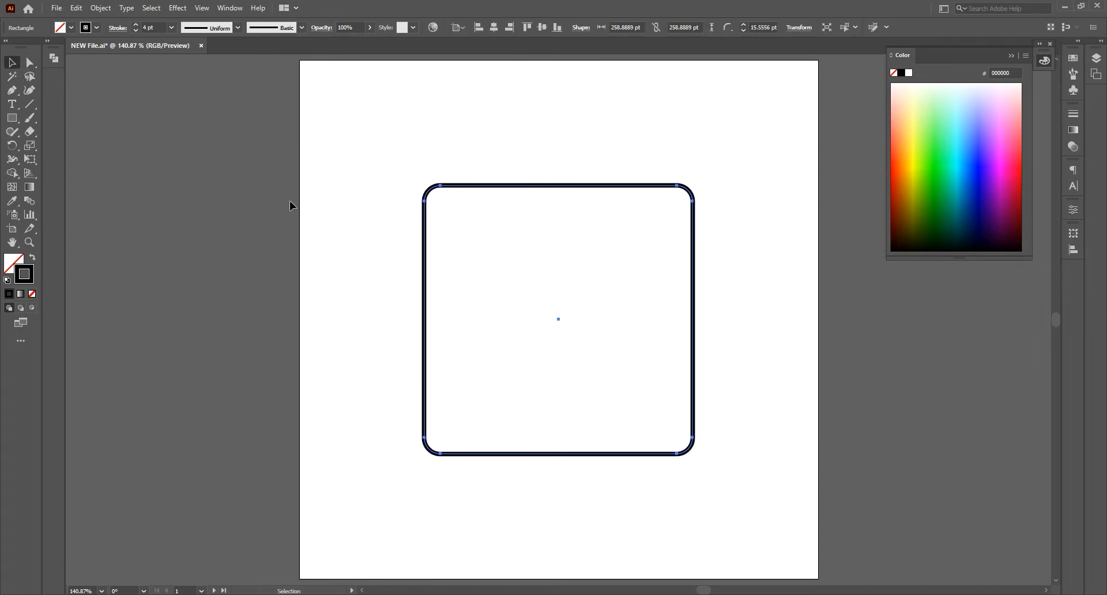
pyautogui.click(375, 249)
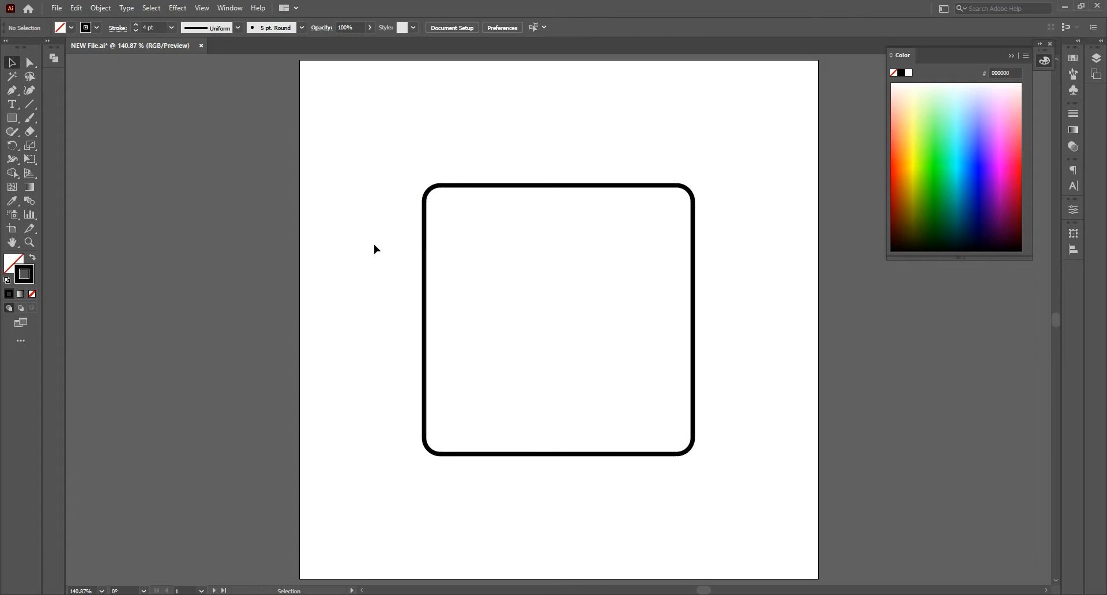
# Draw a straight horizontal line about 304 pt long across the upper third of the square, extending past both sides, and nudge it up 3 pt
pyautogui.click(405, 266)
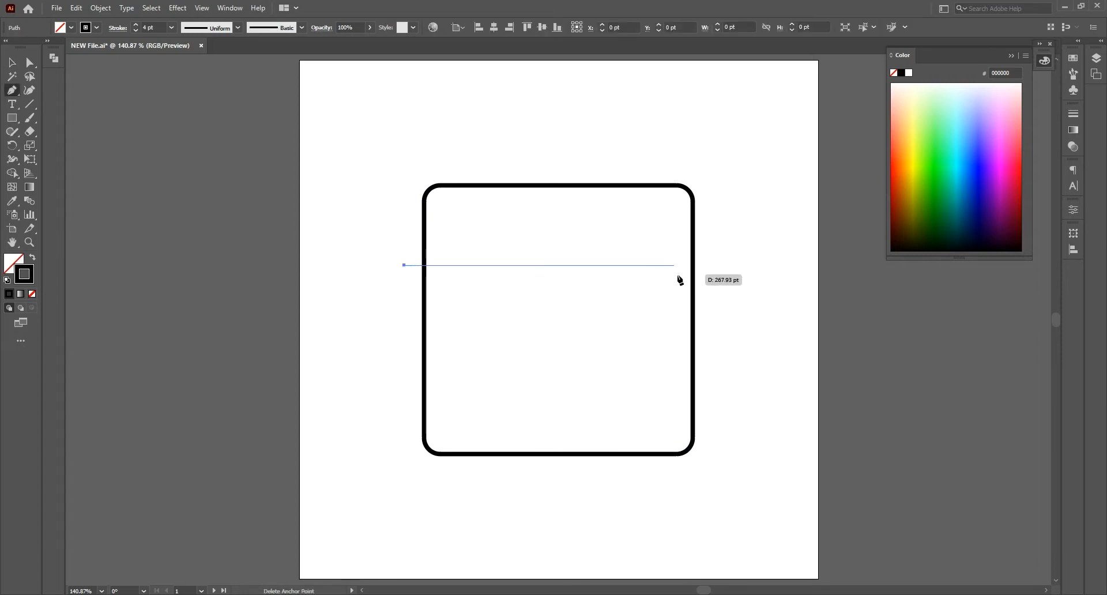
pyautogui.click(720, 265)
pyautogui.press('v')
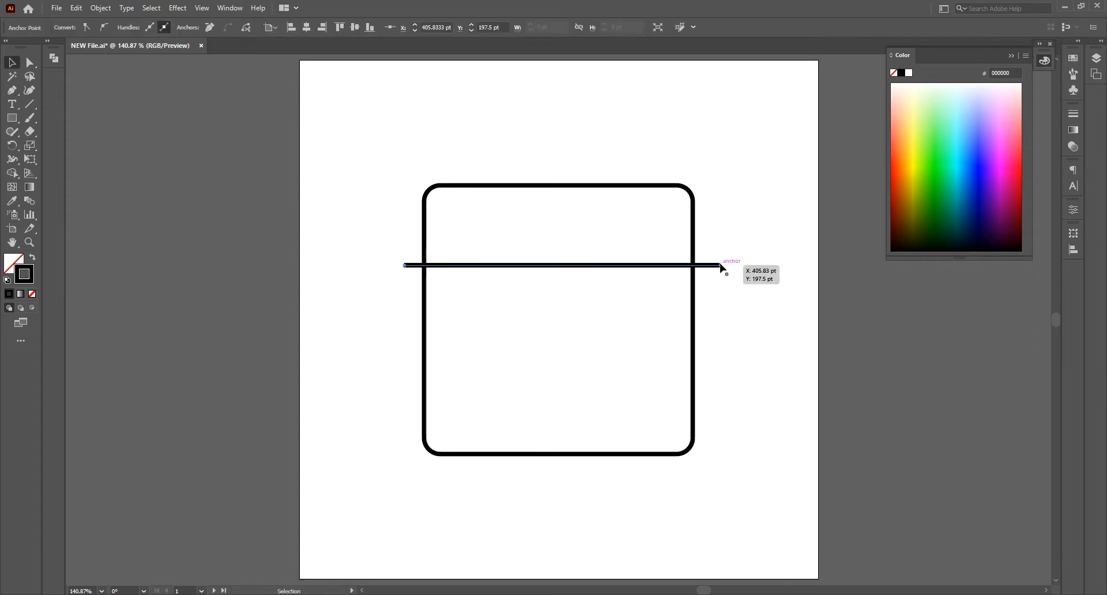
pyautogui.click(718, 270)
pyautogui.click(710, 269)
pyautogui.press('Up')
pyautogui.press('Up')
pyautogui.press('Up')
# Split the rounded square along the line with the Shape Builder and remove the line ends sticking out on both sides
pyautogui.hotkey('ctrl', 'a')
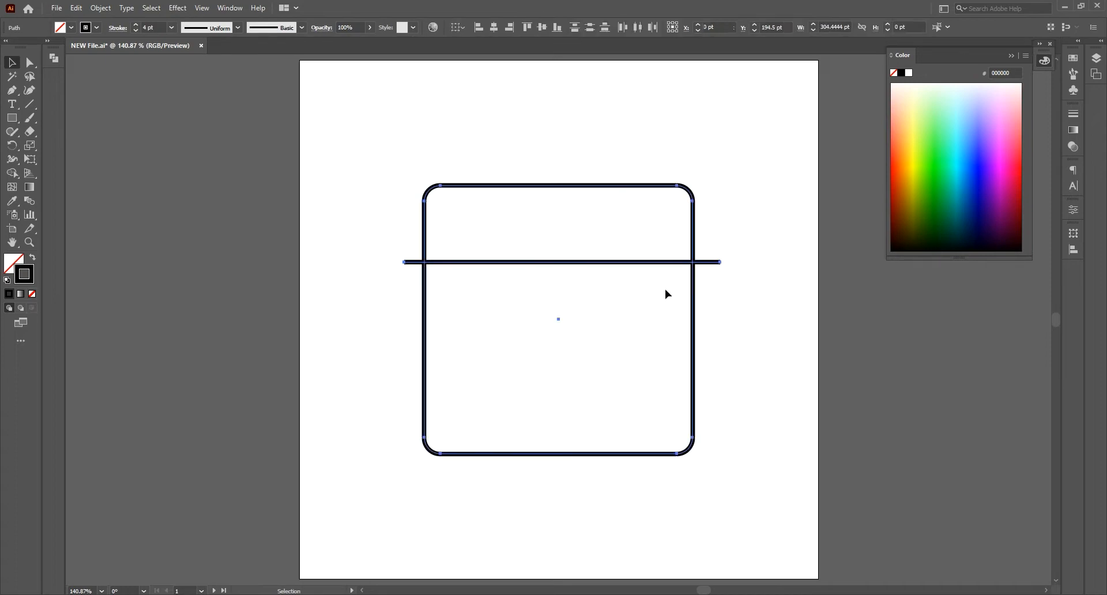
pyautogui.click(13, 172)
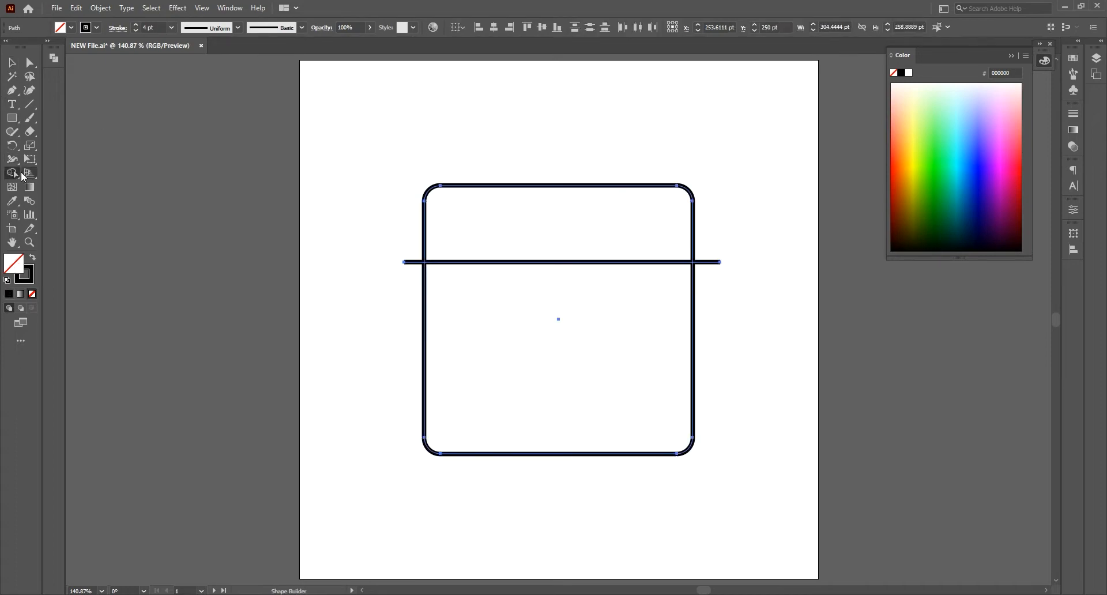
pyautogui.moveTo(358, 240); pyautogui.dragTo(413, 277)
pyautogui.press('Delete')
pyautogui.click(705, 261)
pyautogui.press('Delete')
pyautogui.moveTo(705, 260); pyautogui.dragTo(624, 285)
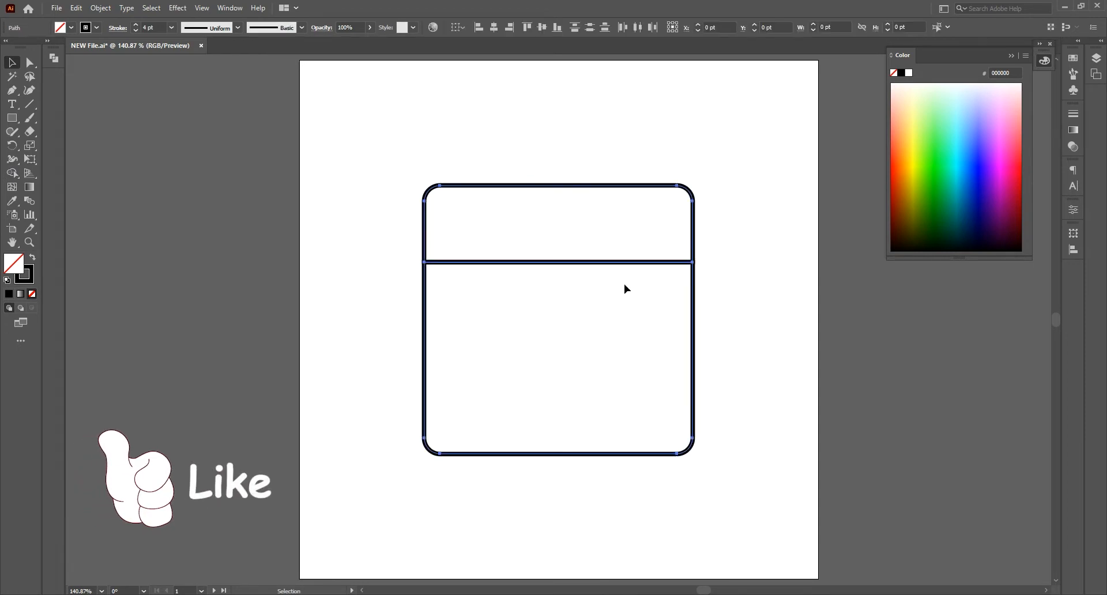
# Align the strokes of both sections to the outside and nudge the lower section down until its upper border overlaps the header's lower border
pyautogui.click(118, 28)
pyautogui.click(71, 85)
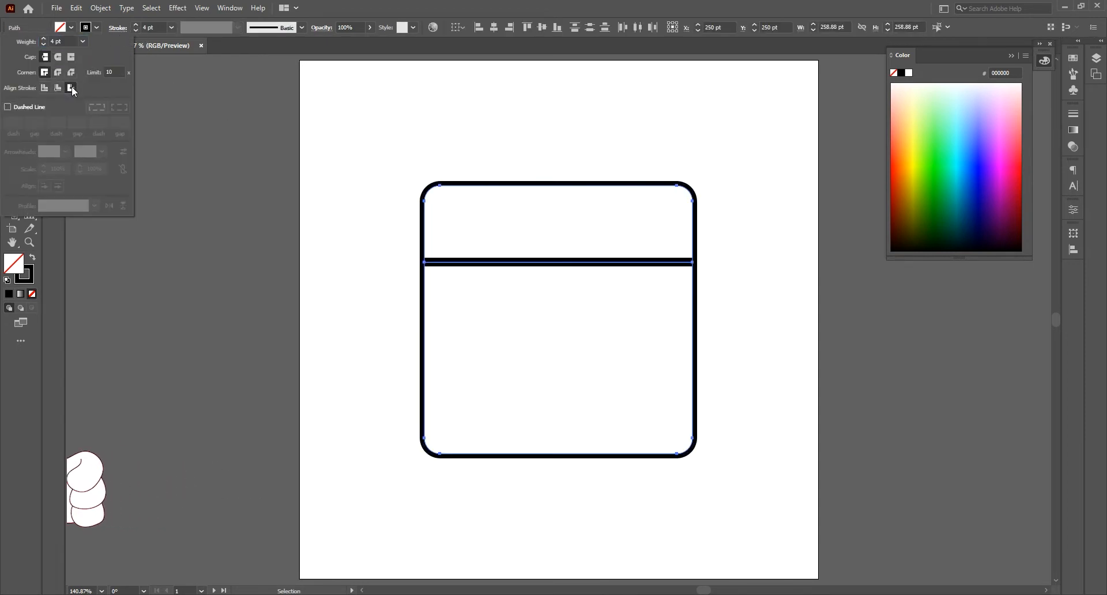
pyautogui.moveTo(413, 278); pyautogui.dragTo(437, 298)
pyautogui.press('Up')
pyautogui.press('Down')
pyautogui.press('Down')
pyautogui.press('Down')
pyautogui.press('Down')
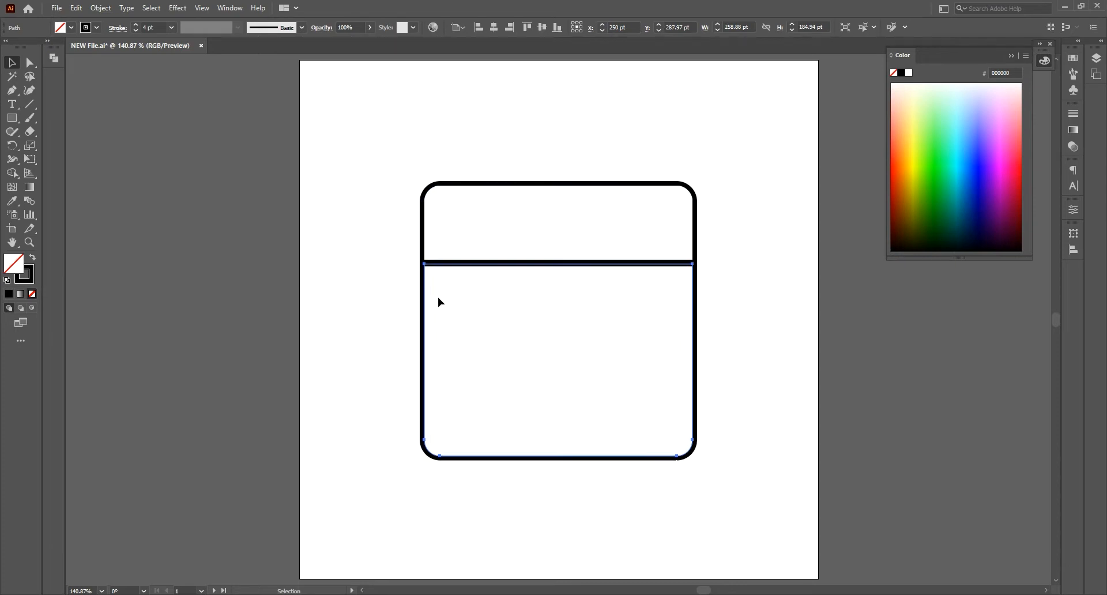
pyautogui.press('Down')
pyautogui.press('Down')
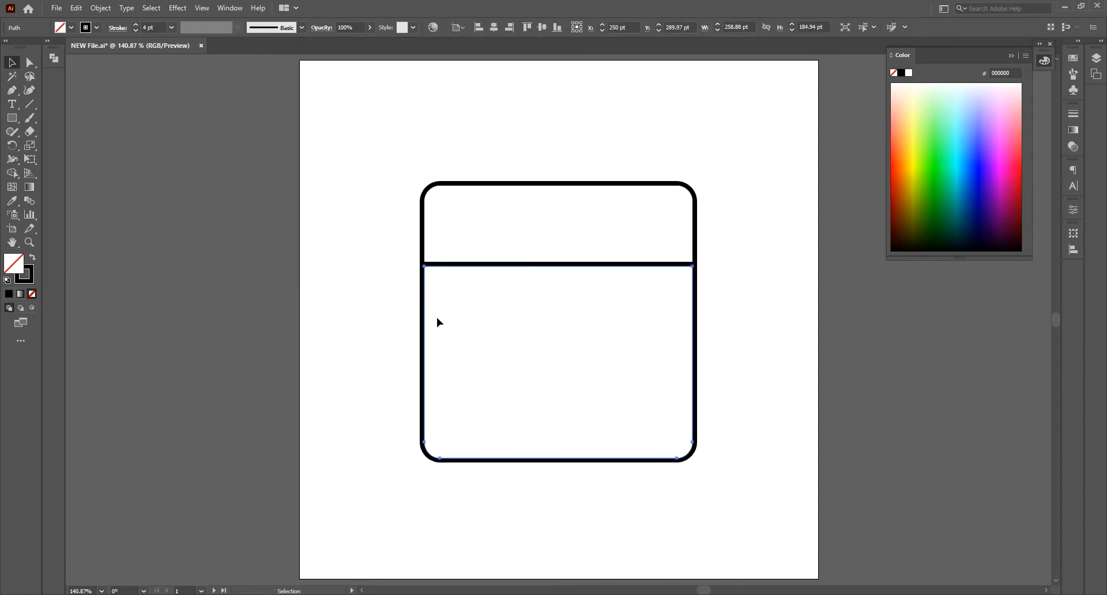
pyautogui.click(404, 293)
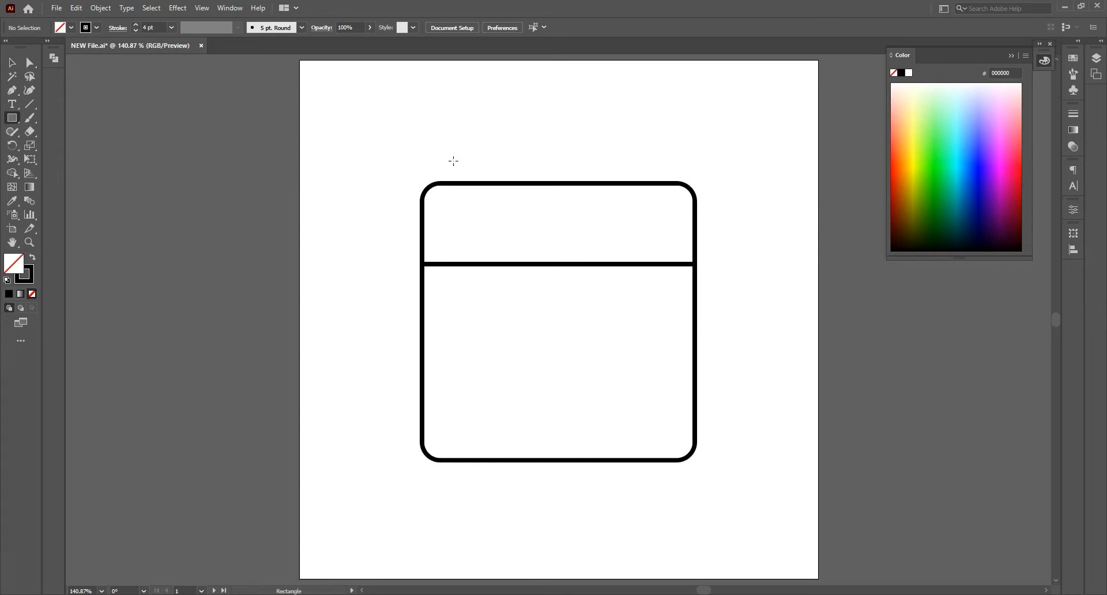
# Draw an upright rectangle about 9 by 51 pt across the calendar's upper edge near its left corner and fully round its corners
pyautogui.moveTo(450, 159); pyautogui.dragTo(464, 215)
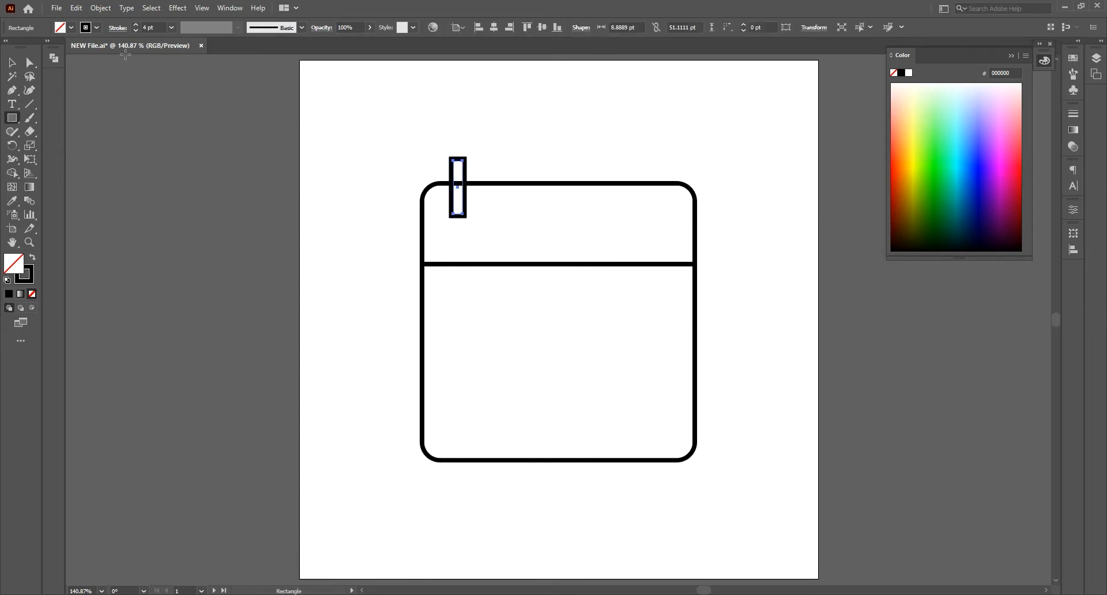
pyautogui.press('a')
pyautogui.moveTo(460, 169)
pyautogui.mouseDown()
pyautogui.moveTo(463, 197)
pyautogui.moveTo(459, 186)
pyautogui.mouseUp()
# Narrow the upright rounded rectangle to a width of about 5.7 pt with Free Transform
pyautogui.click(15, 64)
pyautogui.press('e')
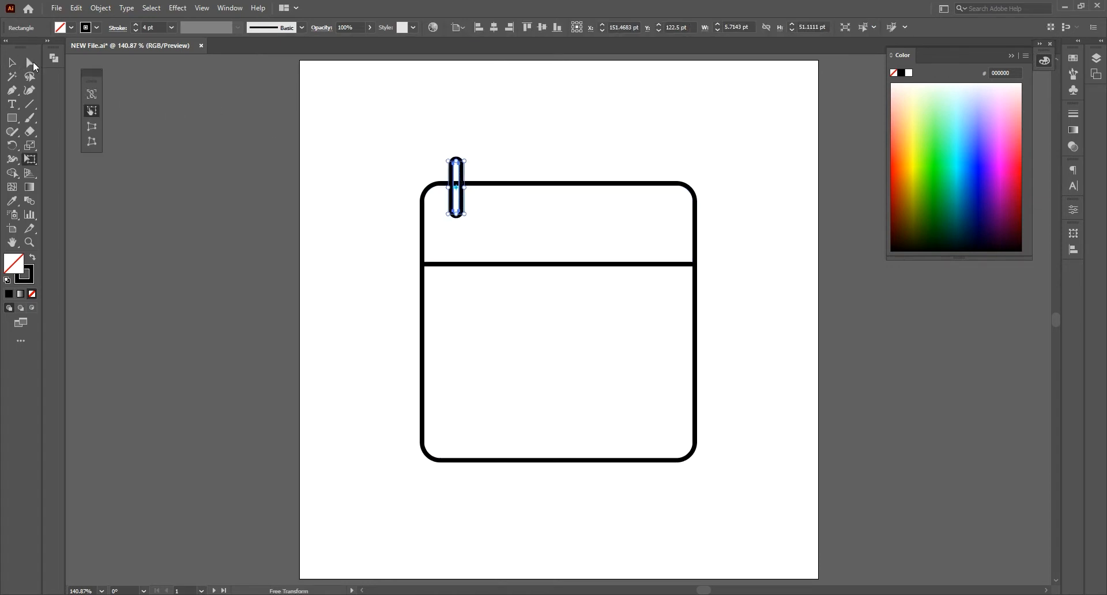
pyautogui.click(16, 64)
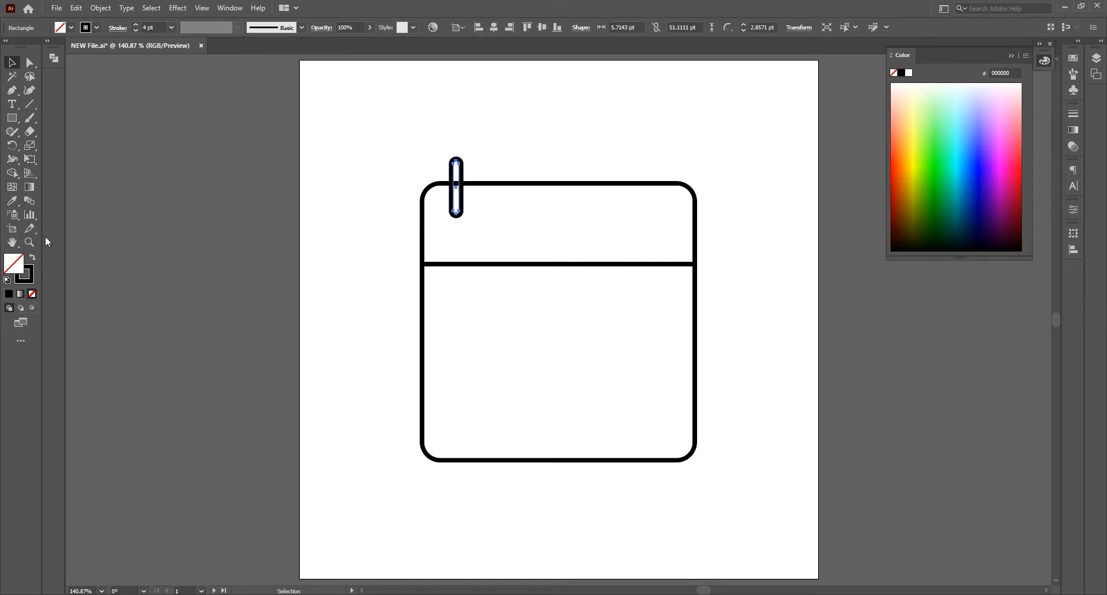
# Fill the narrow binding ring with white (FFFFFF)
pyautogui.click(8, 293)
pyautogui.doubleClick(13, 263)
pyautogui.click(670, 120)
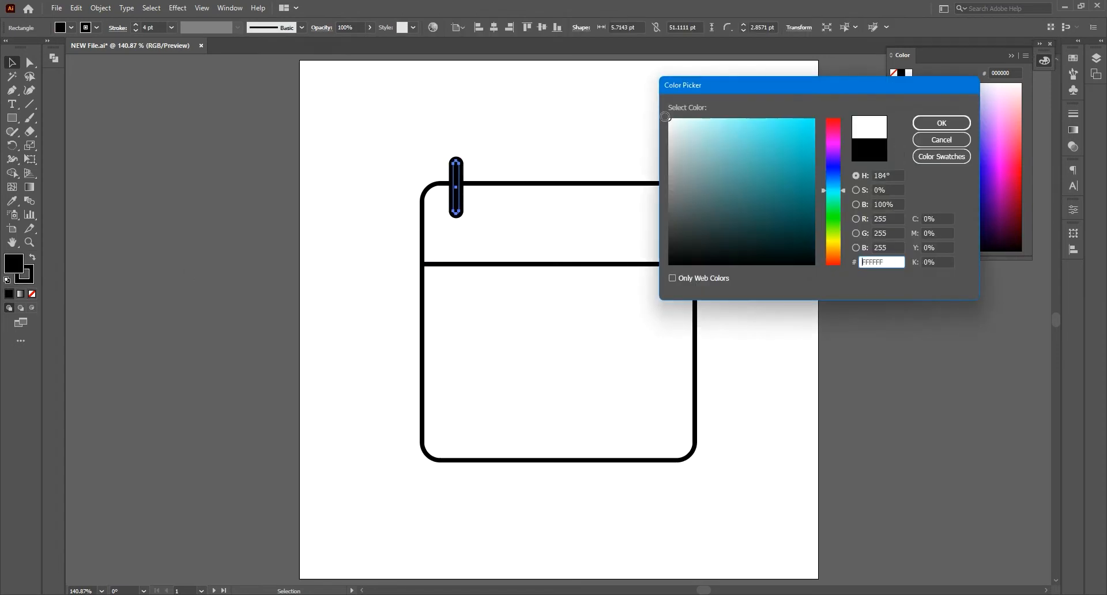
pyautogui.click(923, 124)
# Copy the ring horizontally along the calendar's upper edge and repeat the copy to make five evenly spaced rings
pyautogui.moveTo(461, 169); pyautogui.dragTo(511, 168)
pyautogui.hotkey('ctrl', 'd')
pyautogui.hotkey('ctrl', 'd')
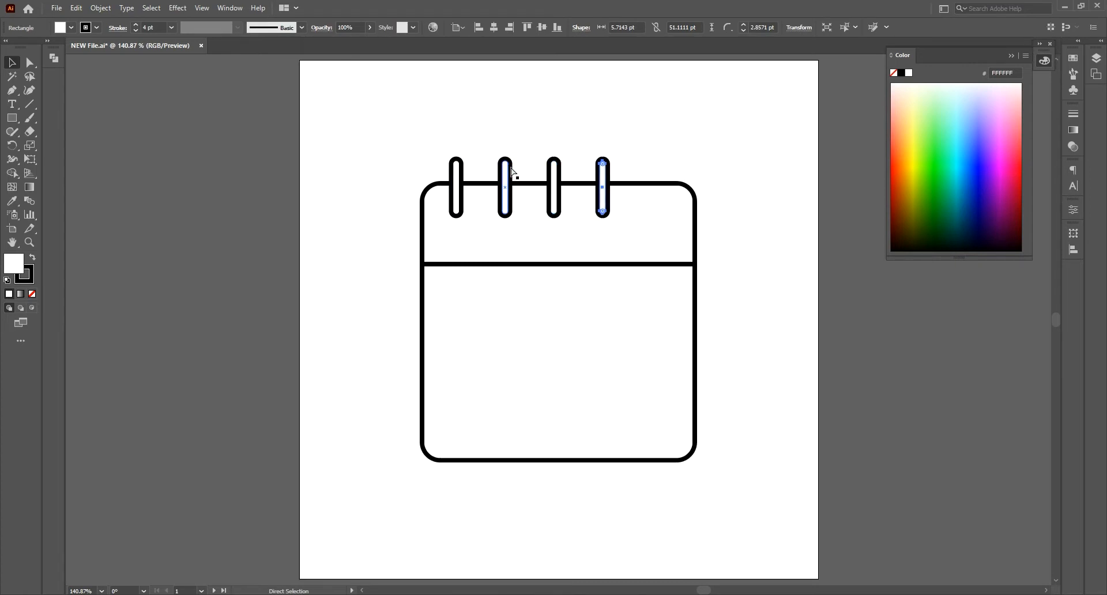
pyautogui.hotkey('ctrl', 'd')
# Select all five binding rings and nudge them up a few points
pyautogui.moveTo(437, 145); pyautogui.dragTo(677, 174)
pyautogui.press('Up')
pyautogui.press('Up')
pyautogui.press('Up')
pyautogui.press('Up')
pyautogui.press('Up')
pyautogui.press('Up')
pyautogui.press('Up')
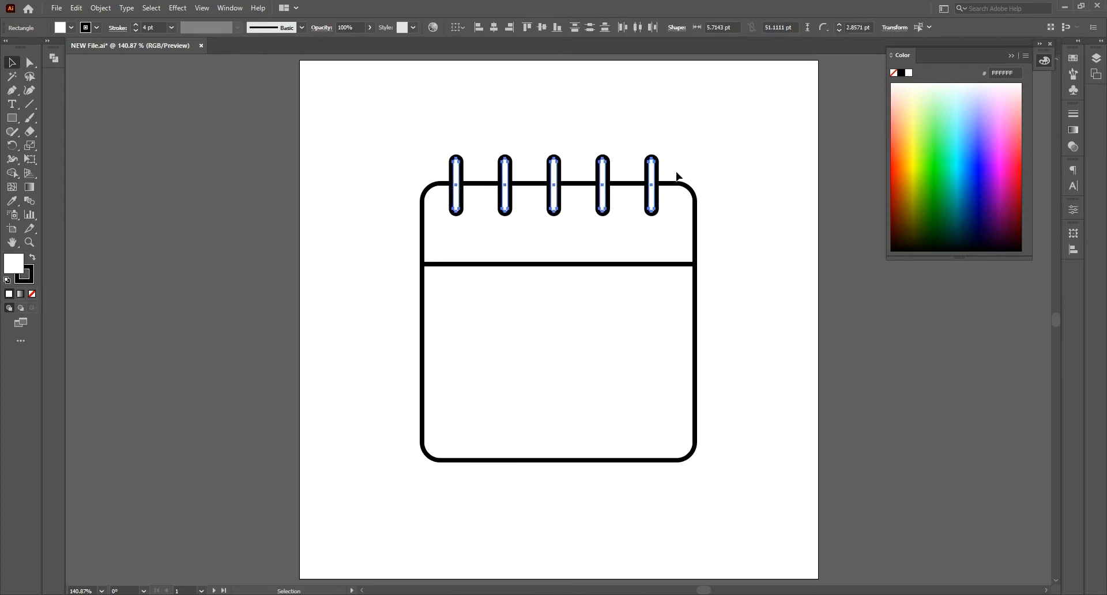
pyautogui.click(690, 174)
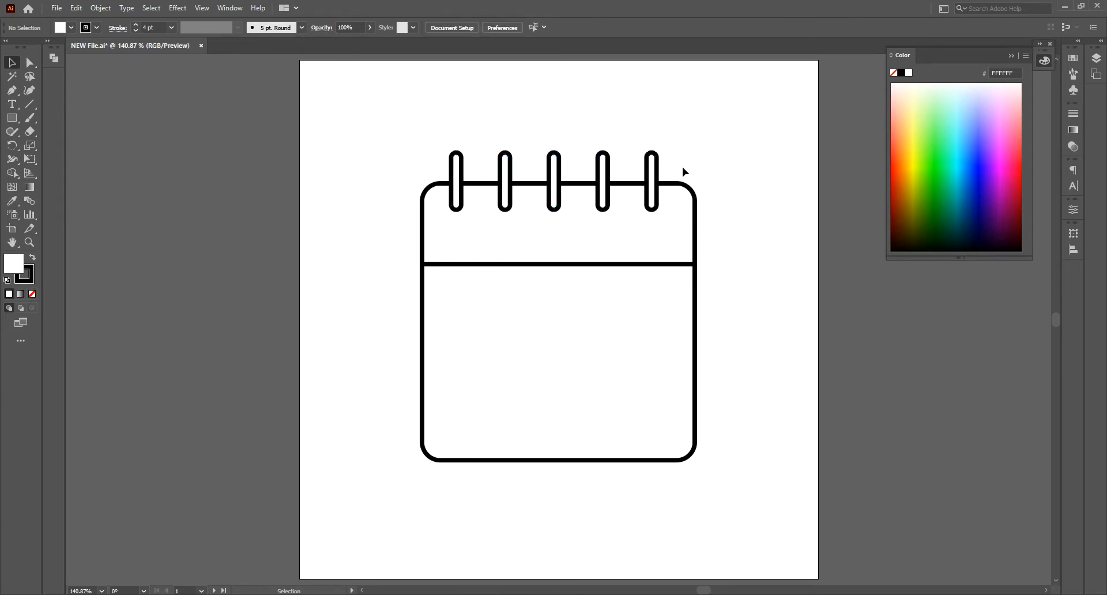
# Add the text "September" in Arial Bold at 12 pt beside the calendar
pyautogui.press('/')
pyautogui.click(12, 103)
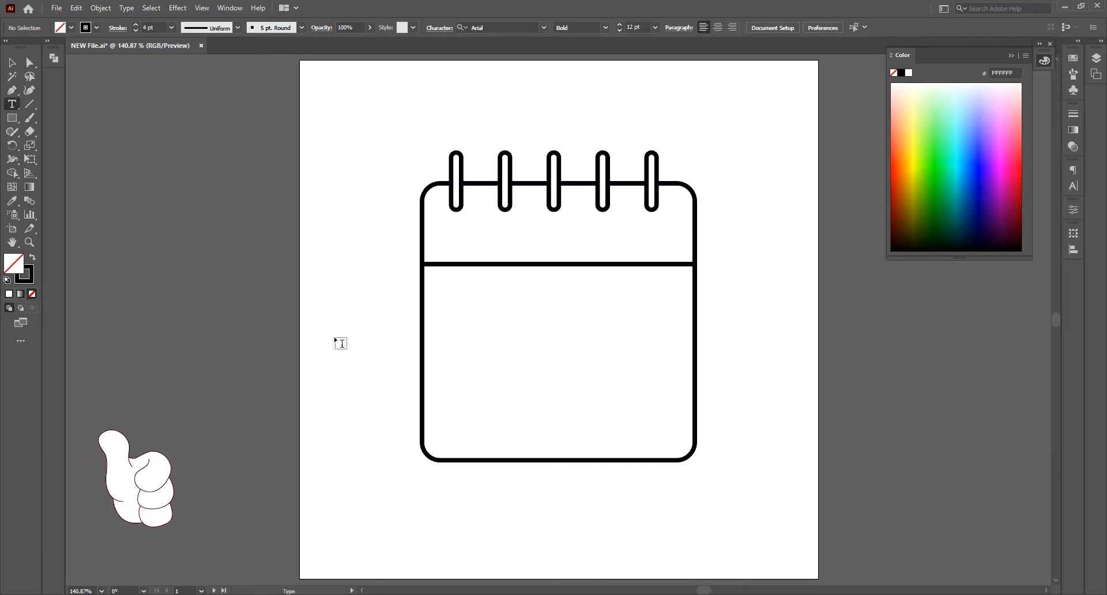
pyautogui.click(335, 335)
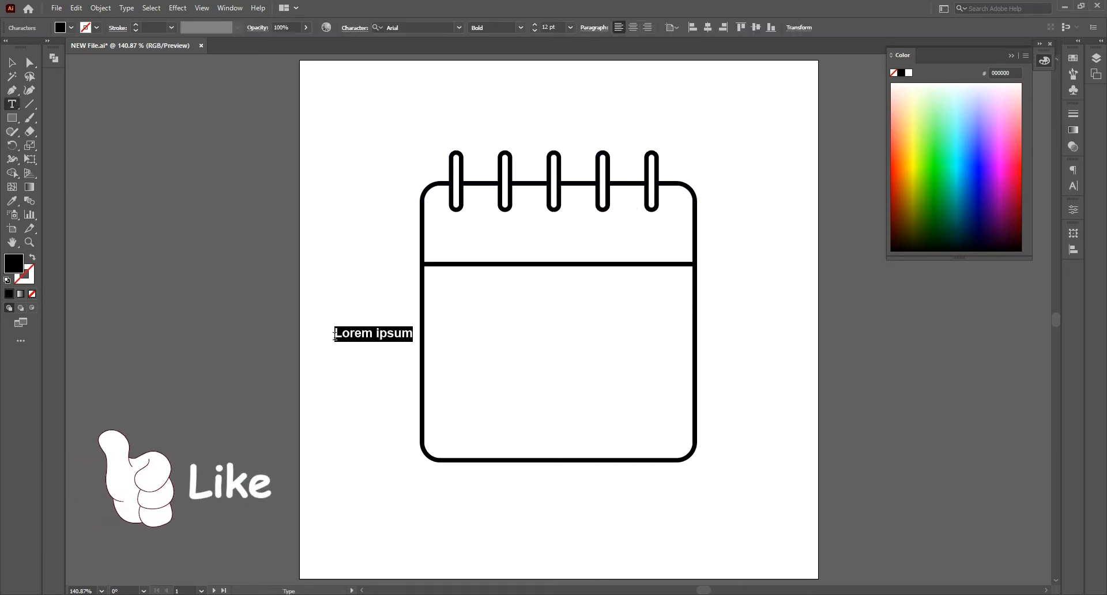
pyautogui.write('September')
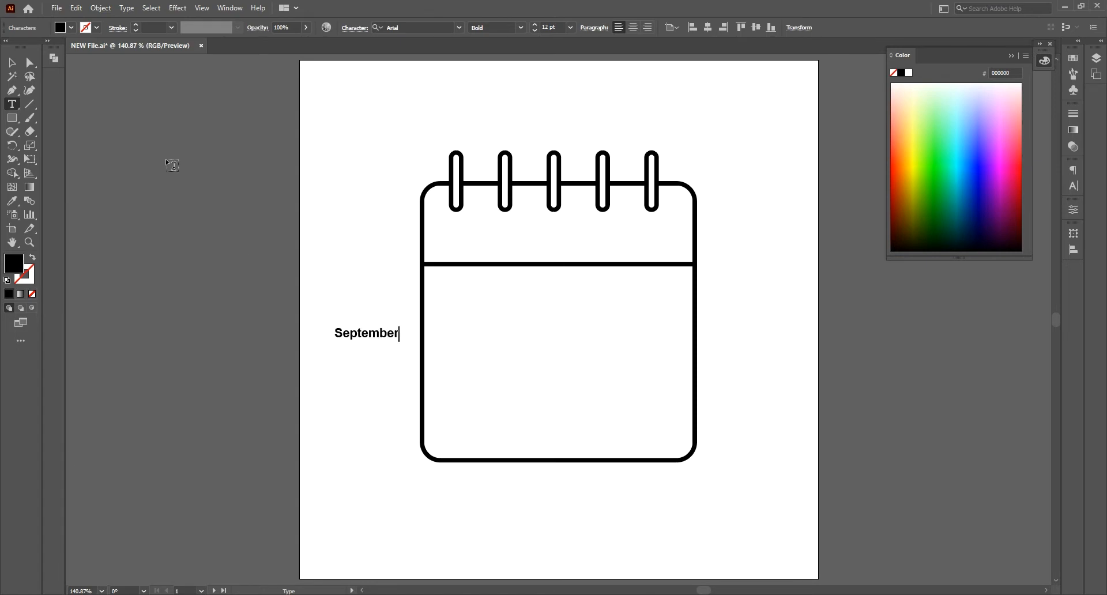
# Enlarge "September" to about 32.4 pt and center it horizontally in the calendar's header section
pyautogui.press('Escape')
pyautogui.press('e')
pyautogui.moveTo(399, 342); pyautogui.dragTo(549, 241)
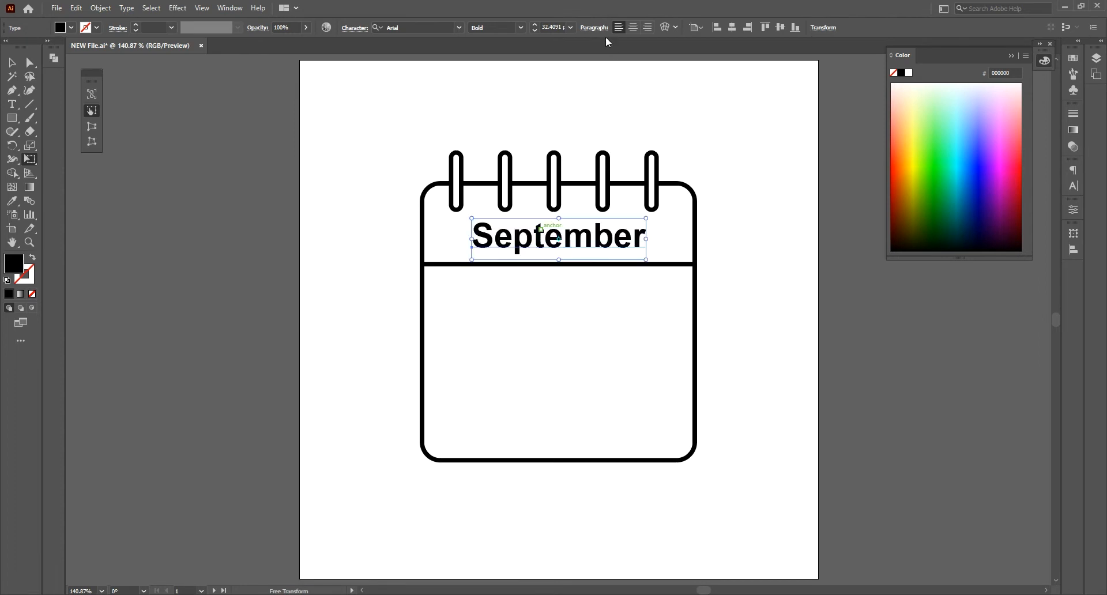
pyautogui.click(731, 28)
pyautogui.click(12, 63)
pyautogui.click(211, 279)
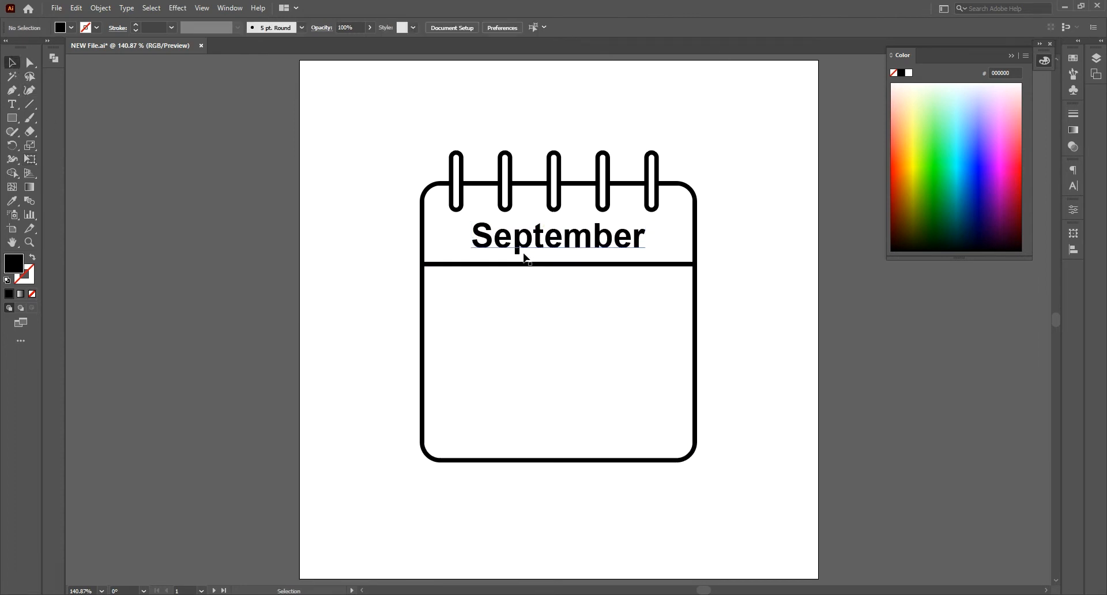
# Copy the "September" text straight down into the lower section and change the copy to "27"
pyautogui.click(517, 237)
pyautogui.moveTo(519, 241); pyautogui.dragTo(519, 411)
pyautogui.doubleClick(578, 402)
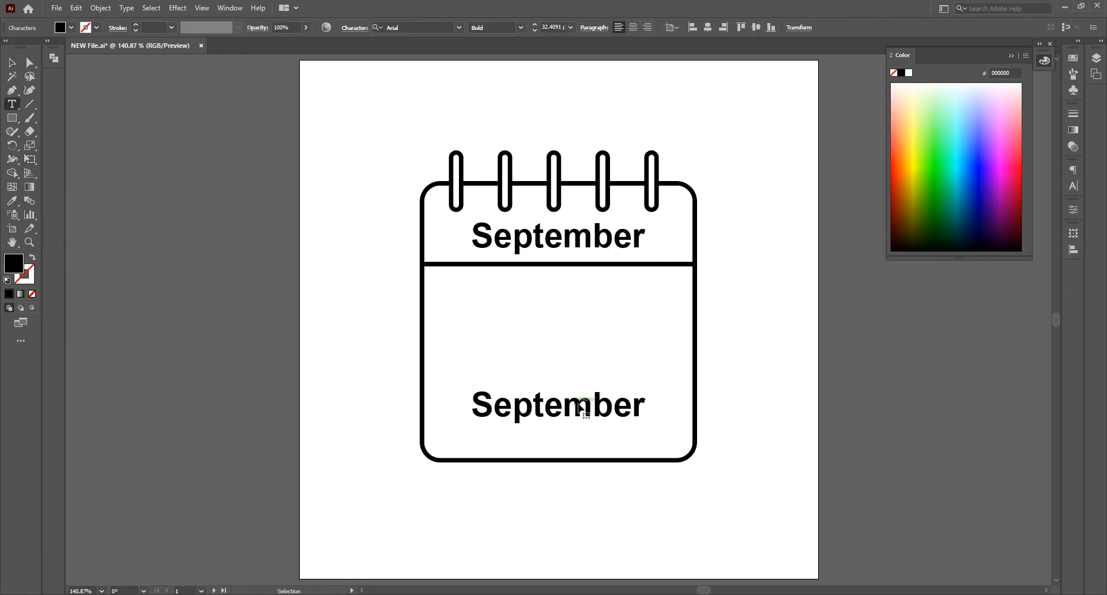
pyautogui.doubleClick(578, 402)
pyautogui.write('27')
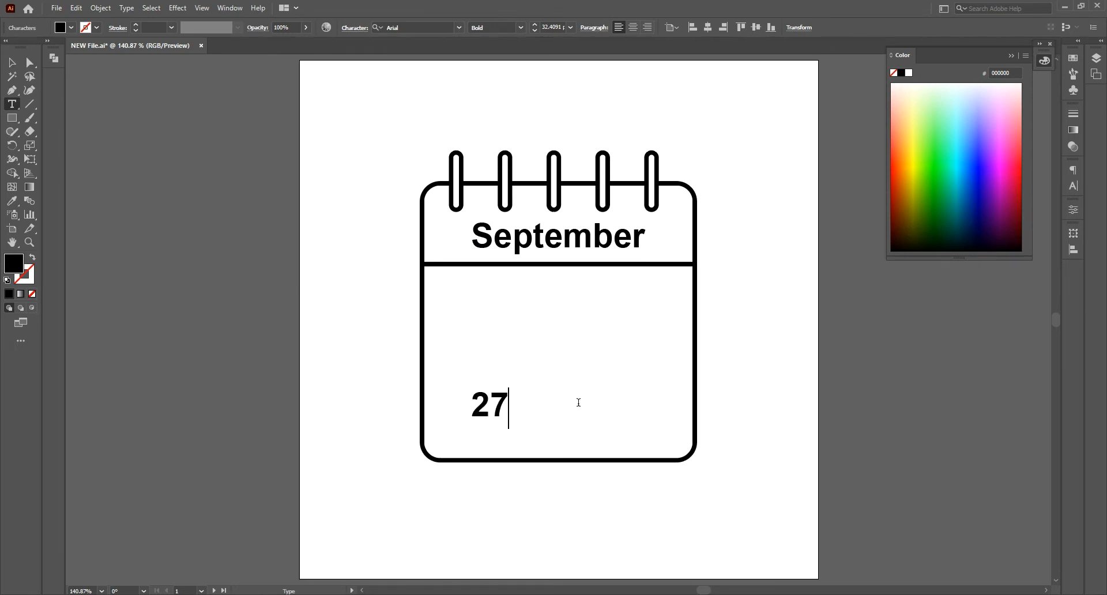
pyautogui.press('Escape')
# Enlarge "27" to about half the calendar's width and center it horizontally in the lower section, below the dividing line
pyautogui.press('e')
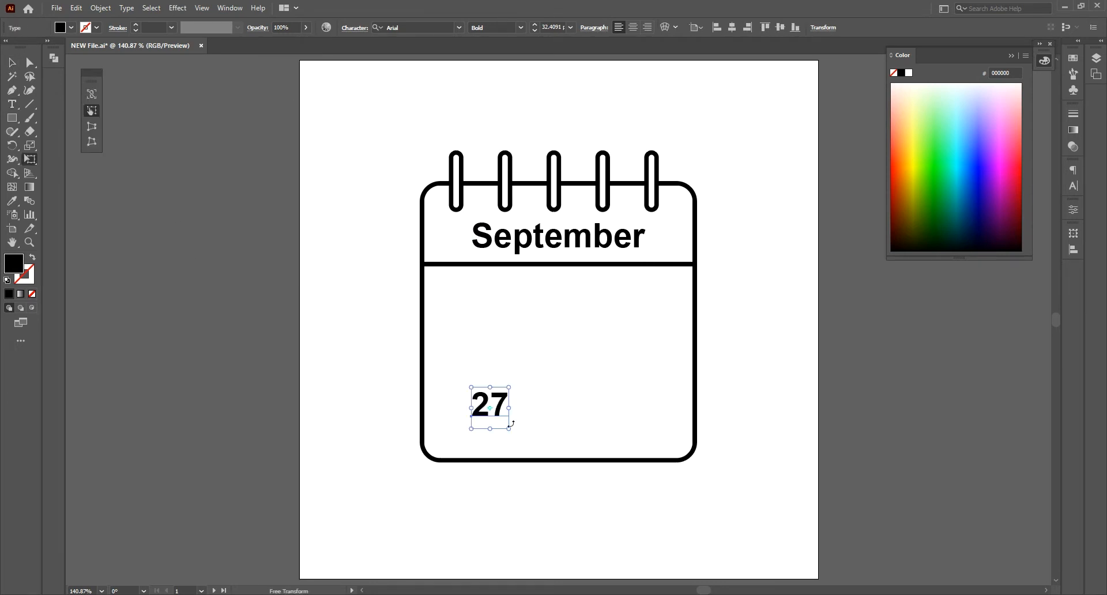
pyautogui.moveTo(508, 428); pyautogui.dragTo(607, 518)
pyautogui.moveTo(562, 472); pyautogui.dragTo(584, 363)
pyautogui.moveTo(618, 415); pyautogui.dragTo(635, 433)
pyautogui.moveTo(607, 369); pyautogui.dragTo(600, 366)
pyautogui.click(744, 31)
pyautogui.press('v')
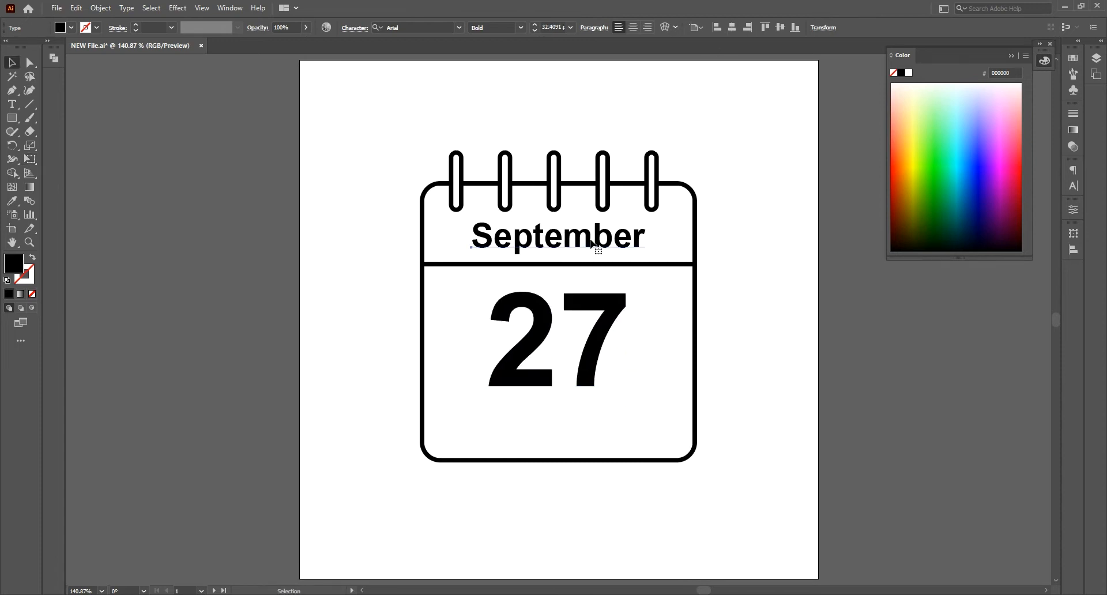
# Copy the "September" text straight down below the calendar and change the copy to "Tuesday"
pyautogui.moveTo(585, 244); pyautogui.dragTo(586, 487)
pyautogui.doubleClick(600, 482)
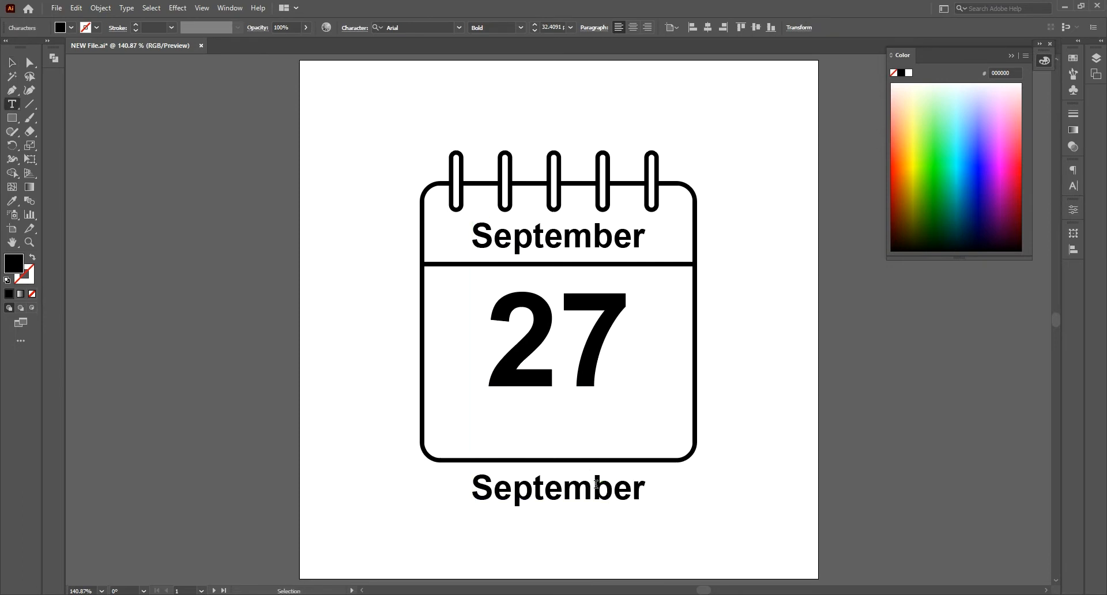
pyautogui.hotkey('ctrl', 'a')
pyautogui.write('Tu')
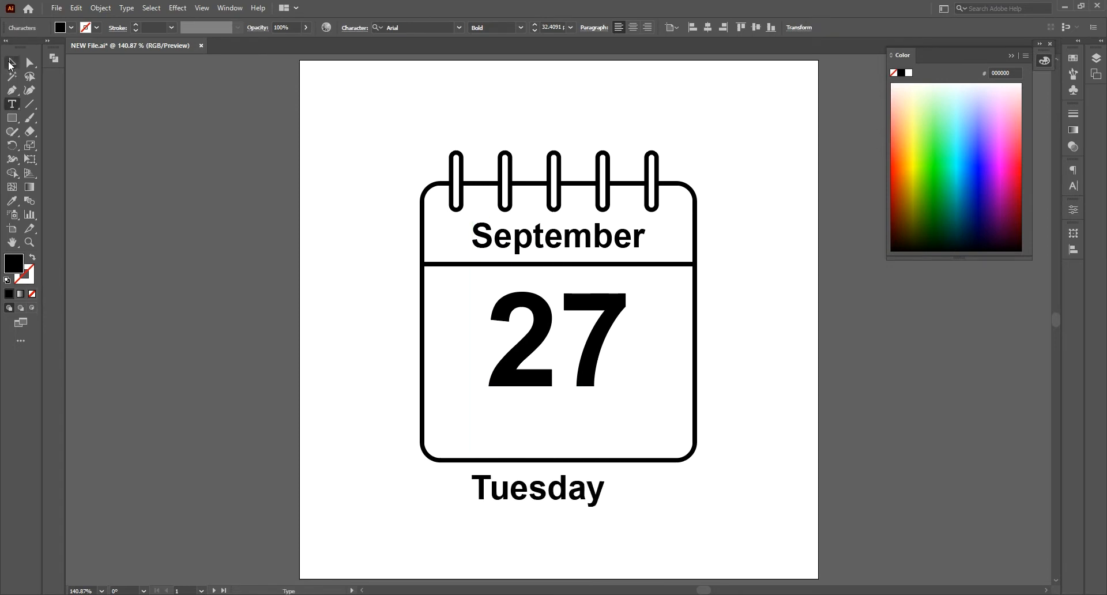
pyautogui.click(10, 64)
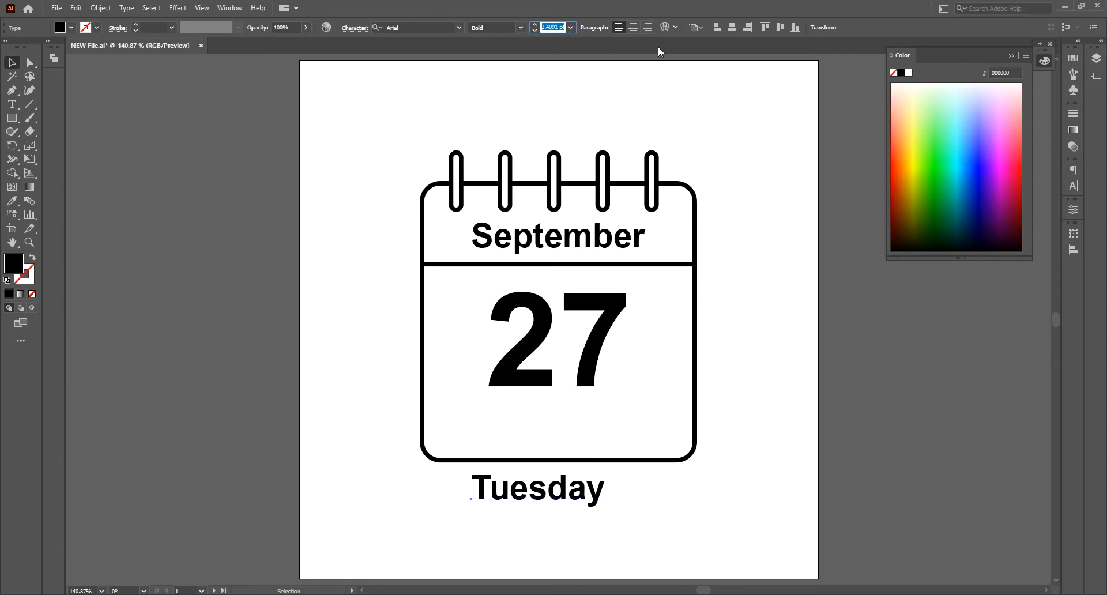
# Set "Tuesday" to 25 pt and place it horizontally centered beneath the "27" inside the calendar
pyautogui.write('25')
pyautogui.press('Return')
pyautogui.moveTo(563, 486); pyautogui.dragTo(587, 440)
pyautogui.click(733, 28)
pyautogui.click(797, 323)
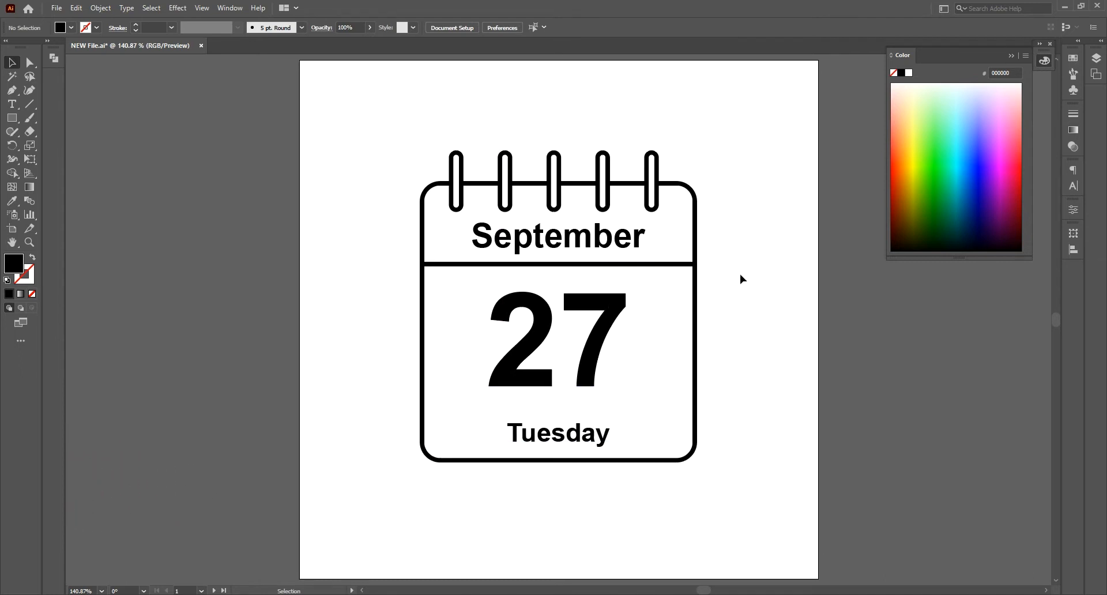
# Fill the calendar's header section behind "September" with bright red EA0000
pyautogui.click(693, 217)
pyautogui.click(9, 294)
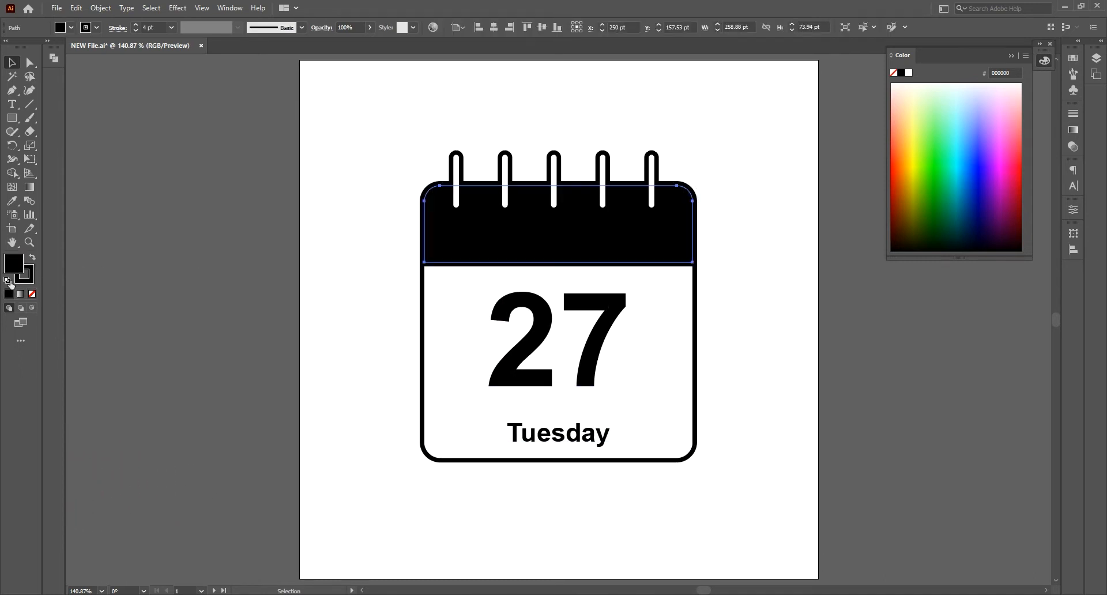
pyautogui.doubleClick(12, 263)
pyautogui.click(832, 120)
pyautogui.click(816, 140)
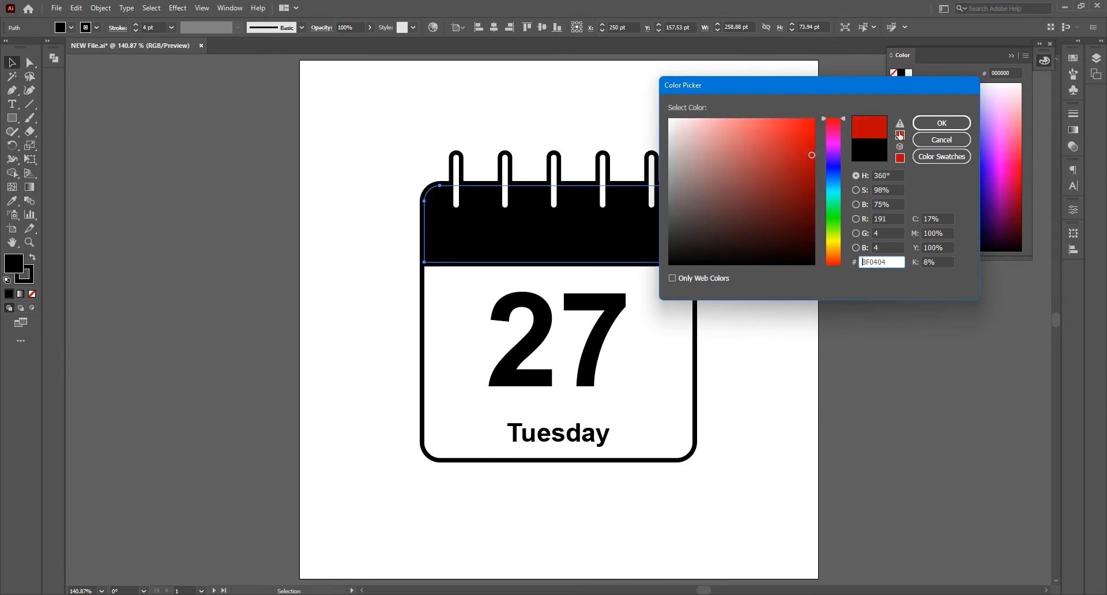
pyautogui.click(941, 123)
pyautogui.doubleClick(12, 267)
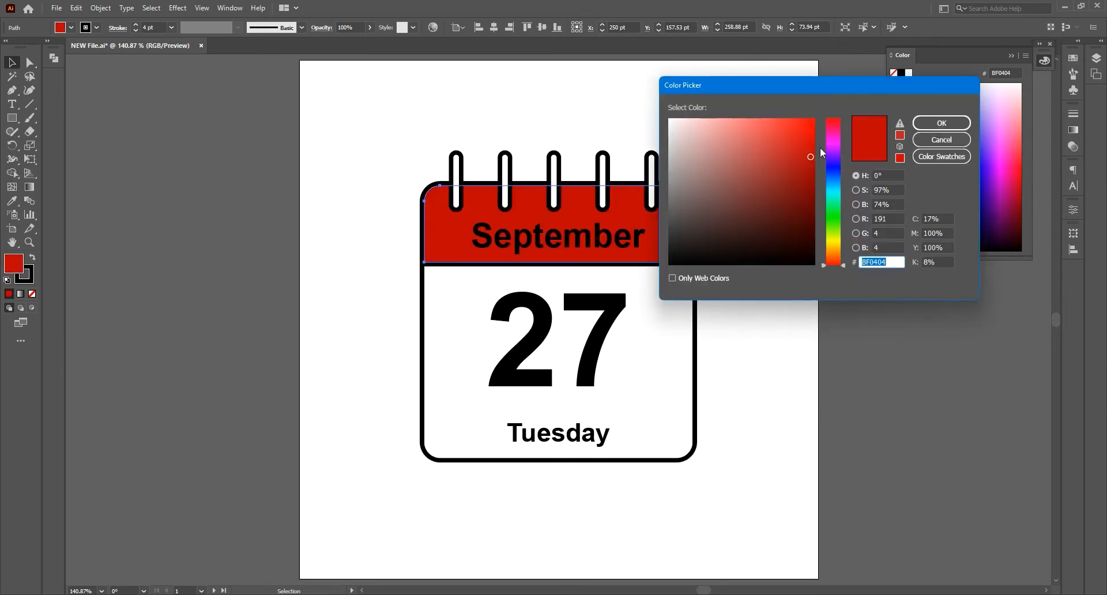
pyautogui.click(814, 131)
pyautogui.click(939, 122)
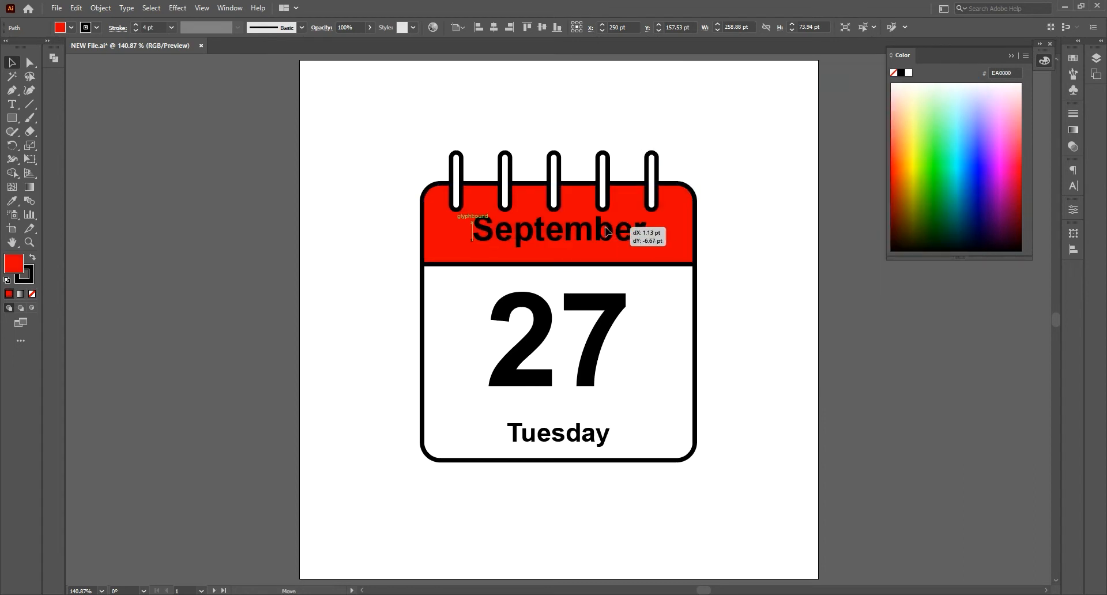
# Move the "September" text slightly upward and fill it with white FFFFFF
pyautogui.click(605, 242)
pyautogui.doubleClick(12, 265)
pyautogui.moveTo(675, 122); pyautogui.dragTo(668, 118)
pyautogui.click(946, 122)
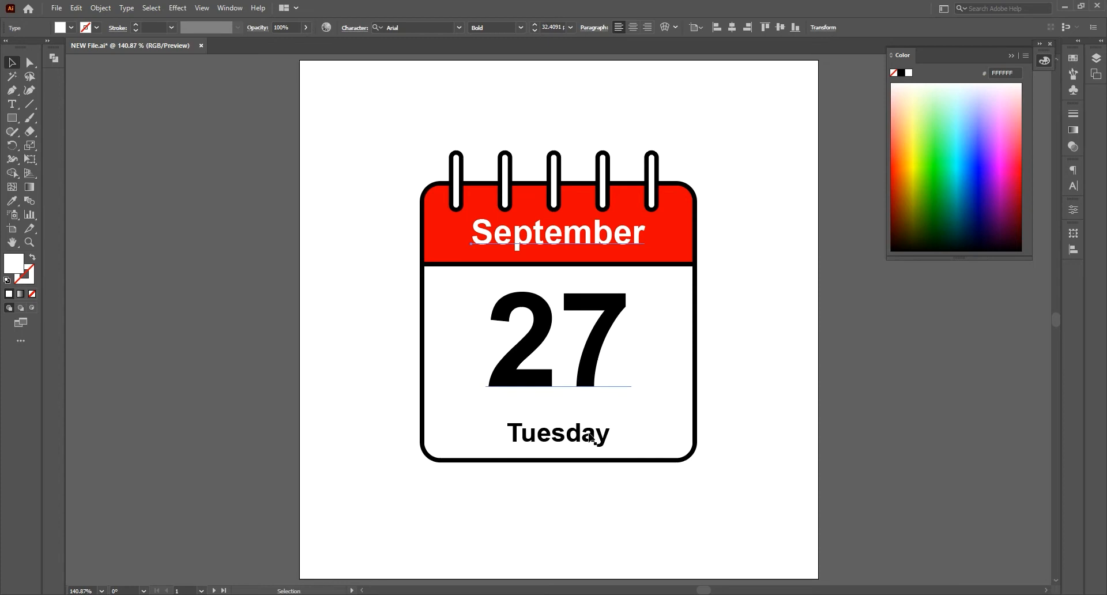
# Duplicate the calendar's white lower section in place, stacked over "27" and "Tuesday"
pyautogui.click(395, 341)
pyautogui.click(427, 367)
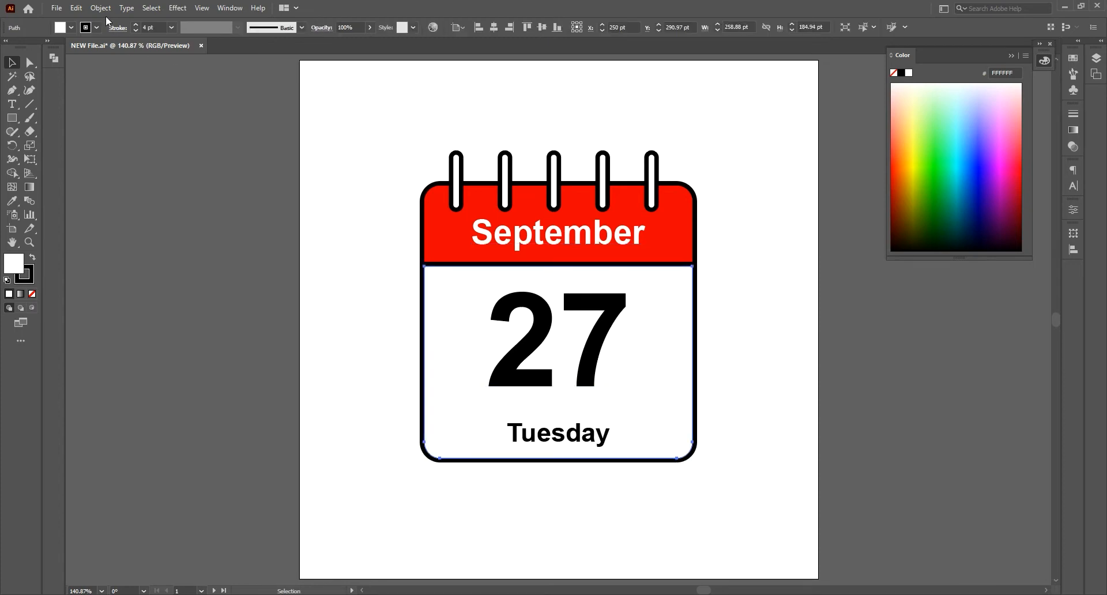
pyautogui.click(77, 8)
pyautogui.click(89, 64)
pyautogui.click(77, 9)
pyautogui.click(93, 116)
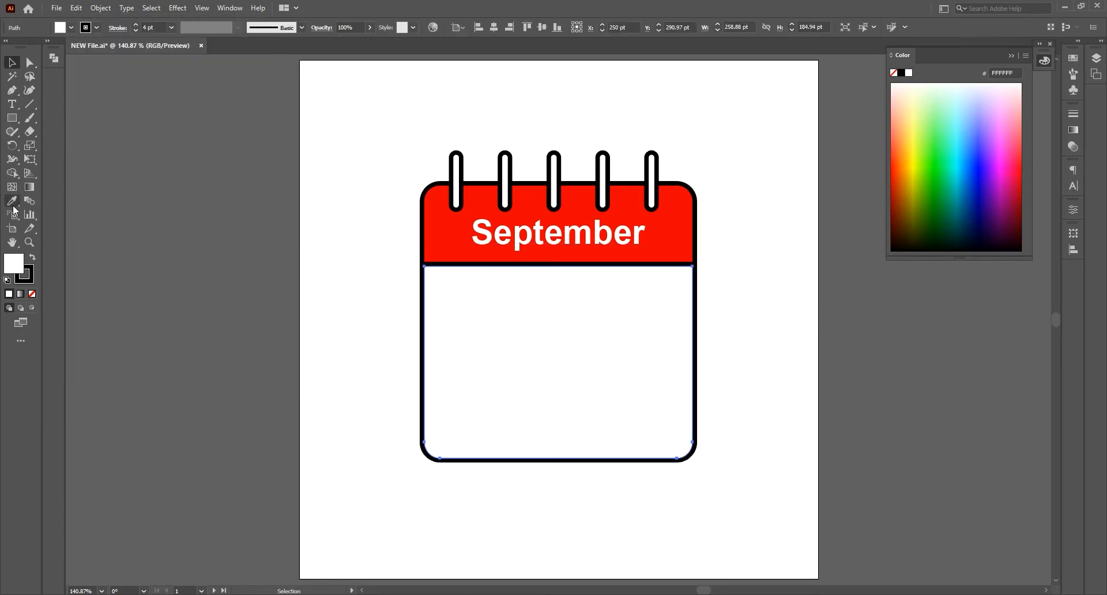
# Reduce the duplicated section to a triangle with new anchor points on its left and bottom edges, keeping only the upper-right corner
pyautogui.click(11, 90)
pyautogui.click(424, 340)
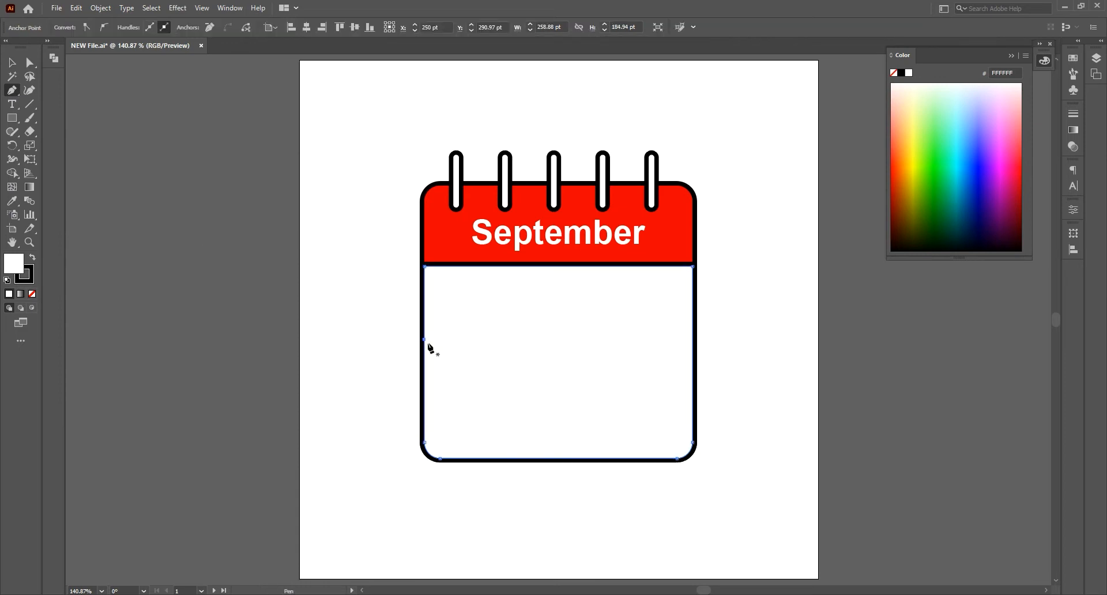
pyautogui.click(524, 458)
pyautogui.click(677, 458)
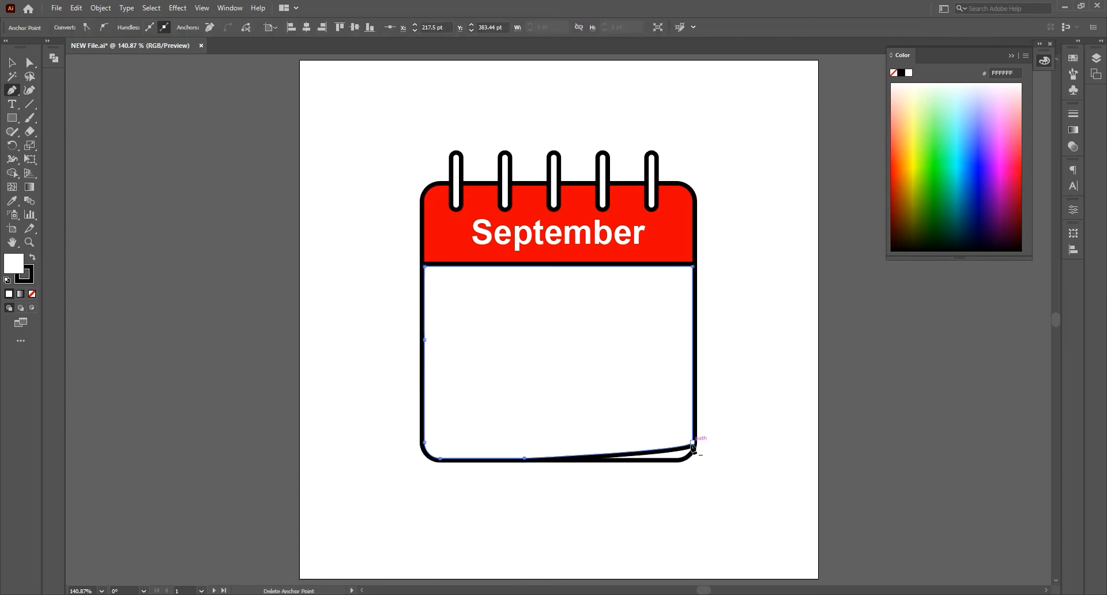
pyautogui.click(693, 442)
pyautogui.click(424, 267)
pyautogui.click(425, 441)
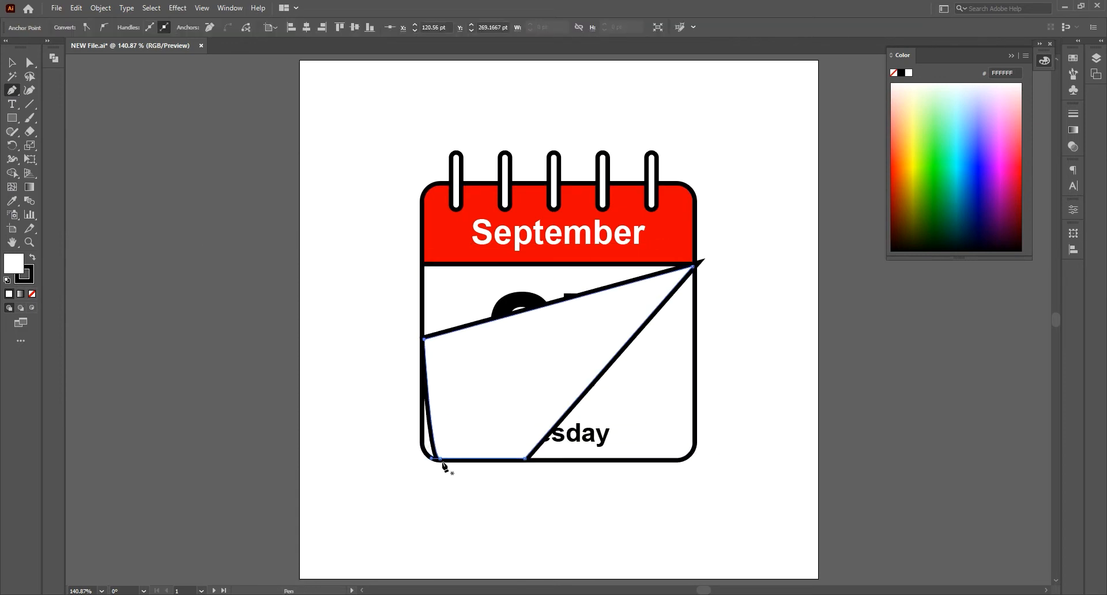
pyautogui.click(440, 458)
# Curve the triangle's edges and move its upper-right point inward beside the "2" to form a page curl at the lower-left corner
pyautogui.moveTo(524, 459); pyautogui.dragTo(459, 451)
pyautogui.moveTo(425, 340); pyautogui.dragTo(416, 288)
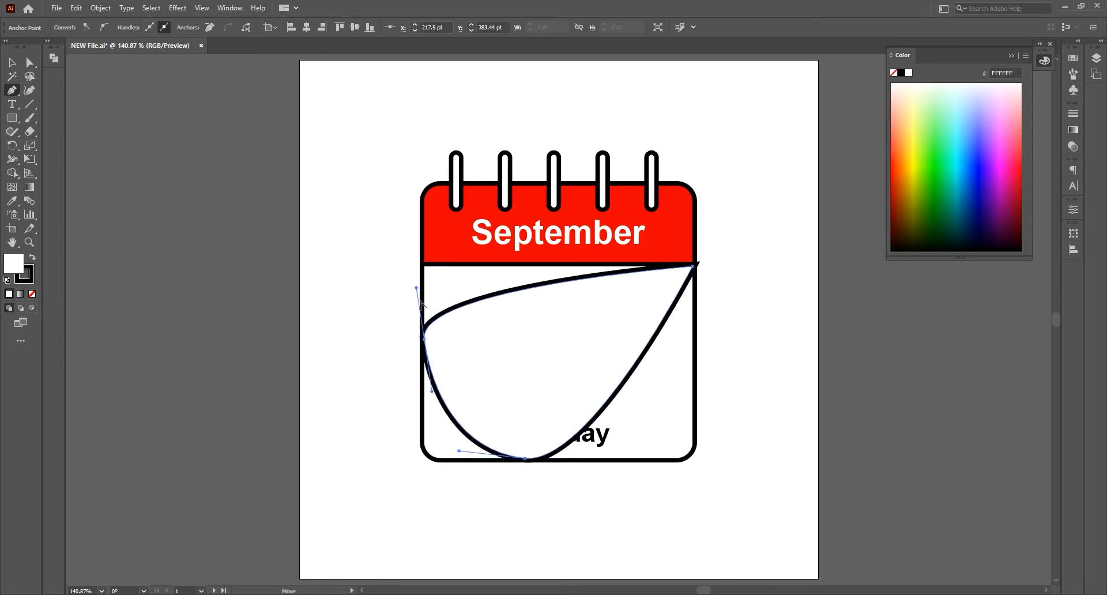
pyautogui.moveTo(458, 451); pyautogui.dragTo(472, 453)
pyautogui.keyDown('ctrl'); pyautogui.click(692, 266); pyautogui.keyUp('ctrl')
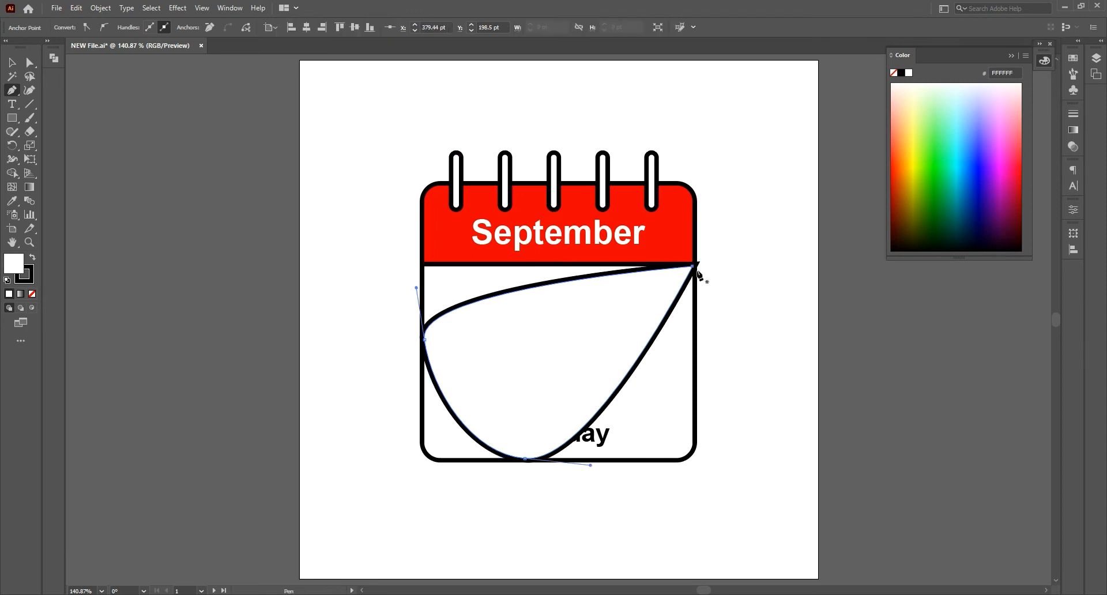
pyautogui.moveTo(695, 269); pyautogui.dragTo(516, 363)
pyautogui.moveTo(591, 465); pyautogui.dragTo(483, 403)
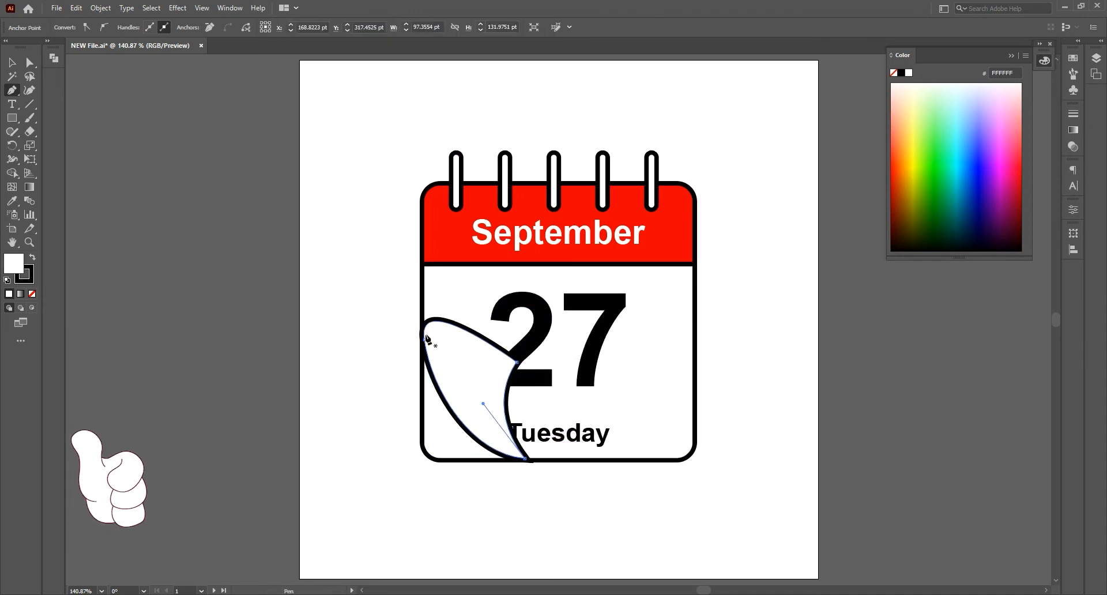
pyautogui.moveTo(425, 289); pyautogui.dragTo(469, 386)
pyautogui.click(12, 63)
pyautogui.click(74, 118)
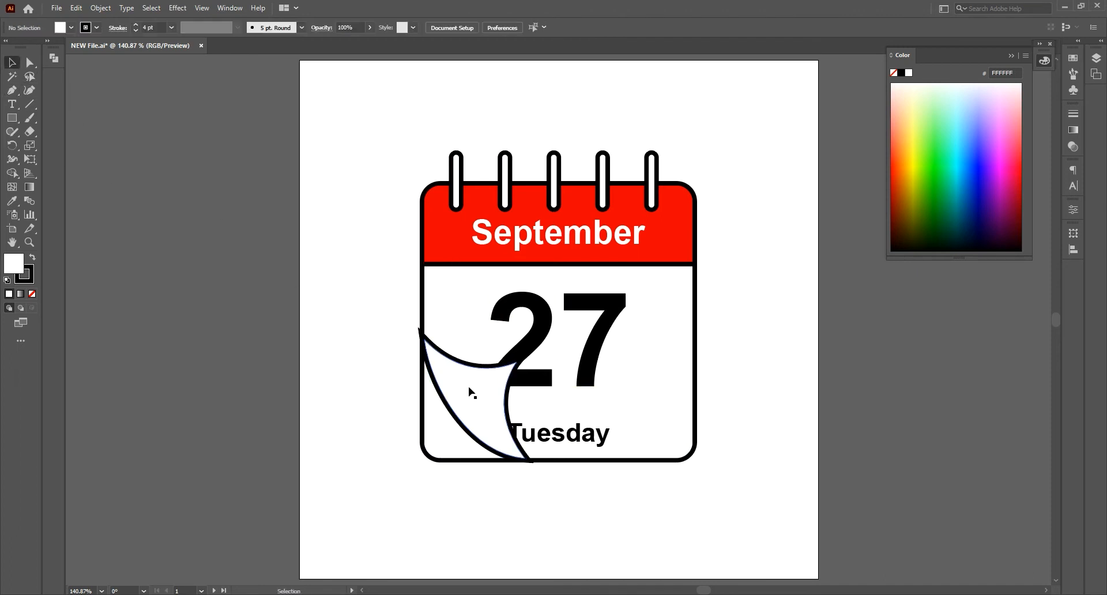
# Fill the page curl with light gray F4F4F4 and set its stroke to 2 pt
pyautogui.click(471, 391)
pyautogui.doubleClick(13, 263)
pyautogui.click(669, 122)
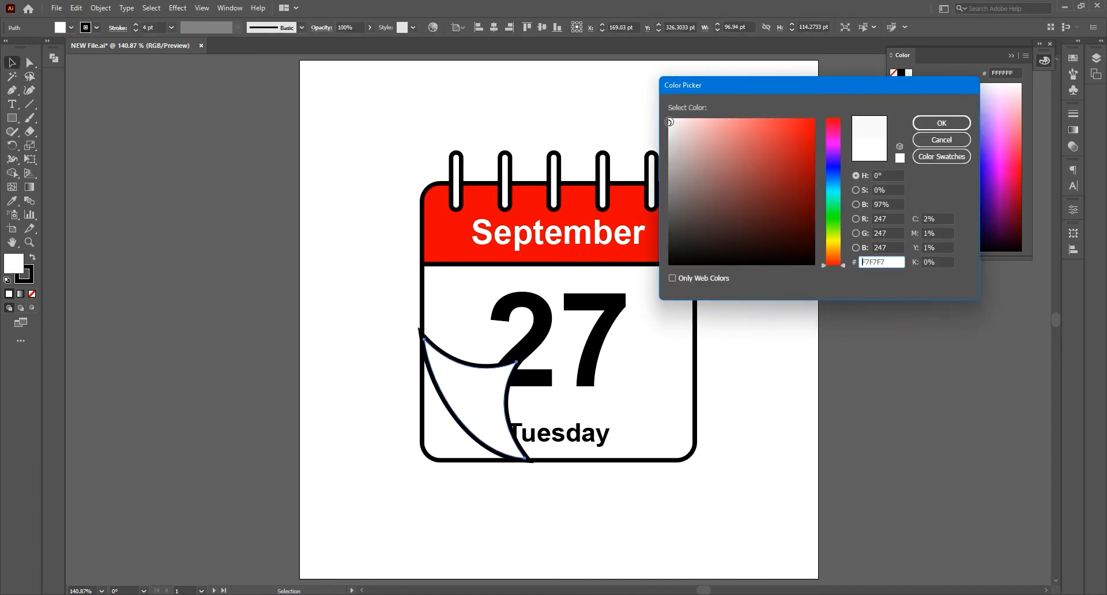
pyautogui.click(941, 123)
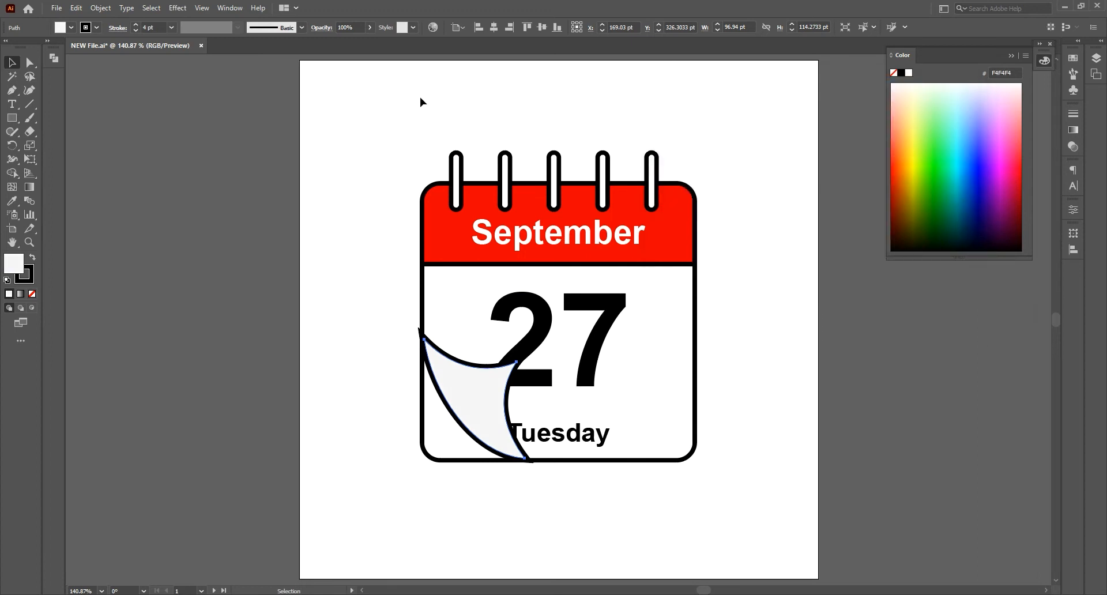
pyautogui.click(136, 30)
pyautogui.click(117, 27)
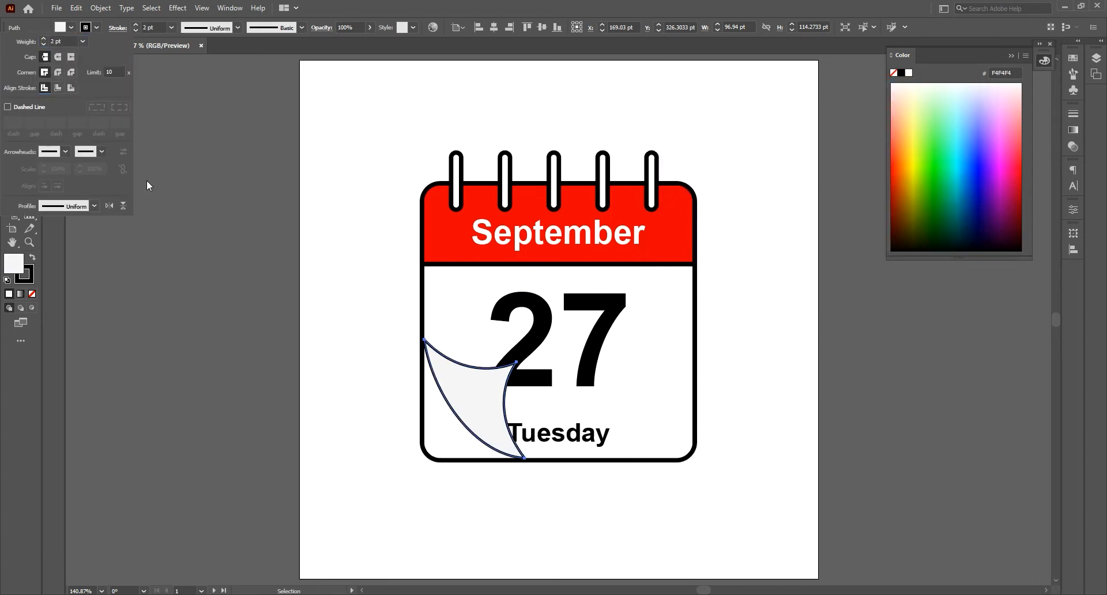
# Duplicate the page curl in place and reshape the copy into a narrow crescent along the outside of the diagonal fold
pyautogui.click(76, 8)
pyautogui.click(92, 65)
pyautogui.click(76, 8)
pyautogui.click(98, 115)
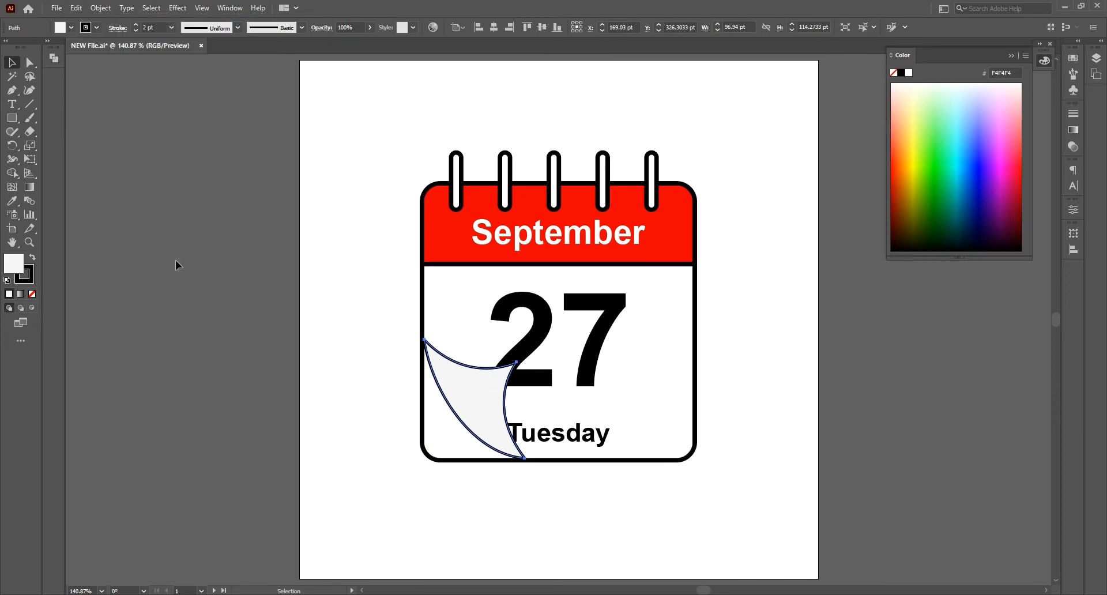
pyautogui.moveTo(516, 363); pyautogui.dragTo(453, 446)
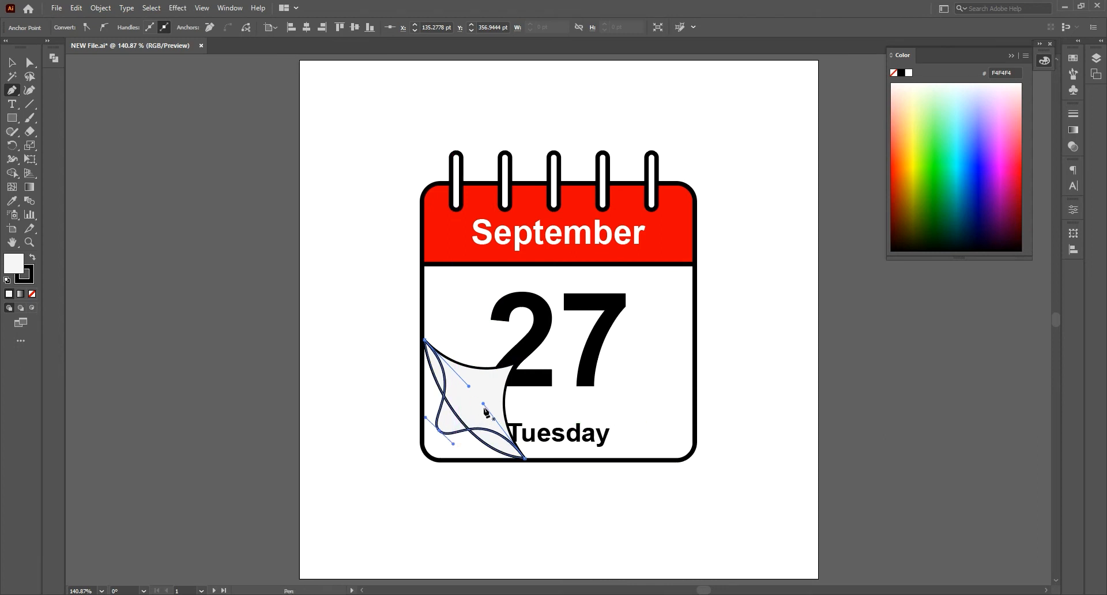
pyautogui.moveTo(483, 404); pyautogui.dragTo(472, 454)
pyautogui.click(434, 366)
pyautogui.click(425, 340)
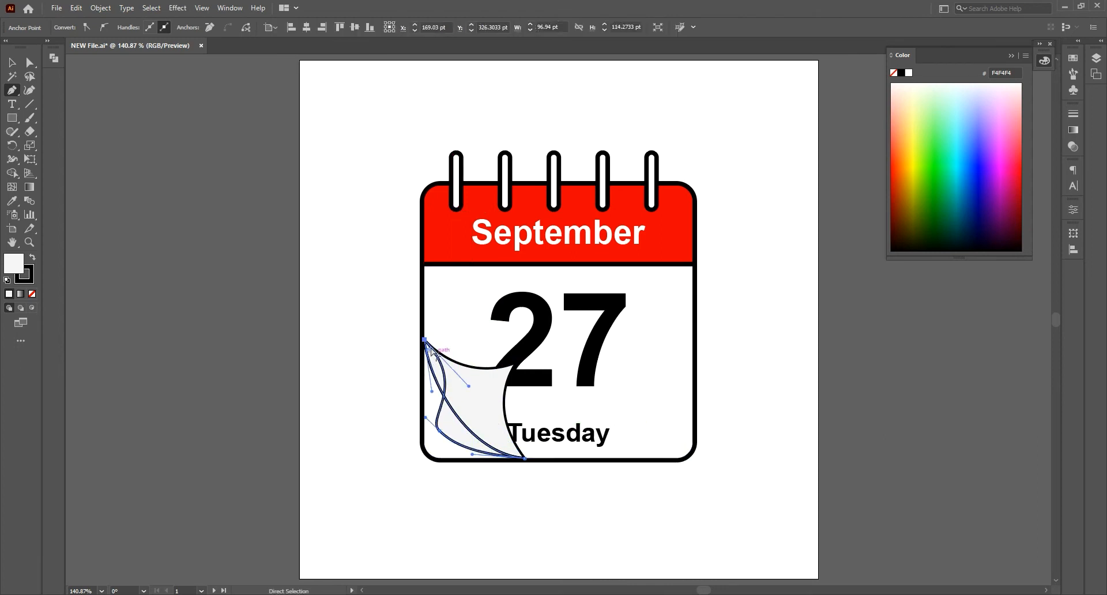
pyautogui.moveTo(469, 386); pyautogui.dragTo(449, 425)
# Fill the crescent shadow with gray DDDDDD and remove its stroke
pyautogui.doubleClick(16, 256)
pyautogui.moveTo(668, 128); pyautogui.dragTo(667, 137)
pyautogui.click(967, 124)
pyautogui.click(32, 294)
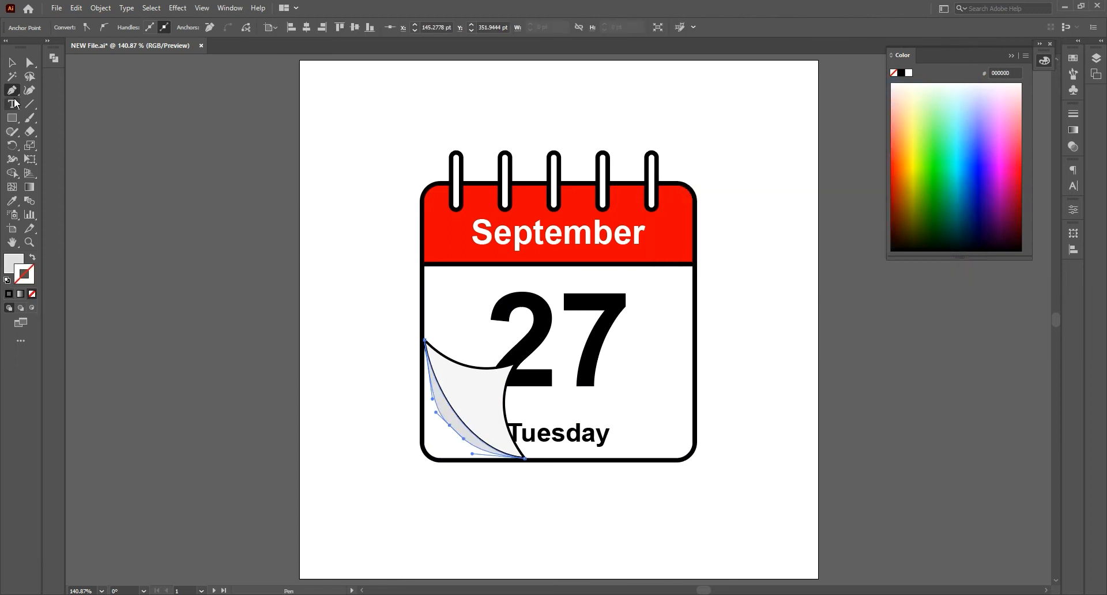
# Slim the crescent shadow by moving its middle anchor point slightly closer to the diagonal fold
pyautogui.click(441, 422)
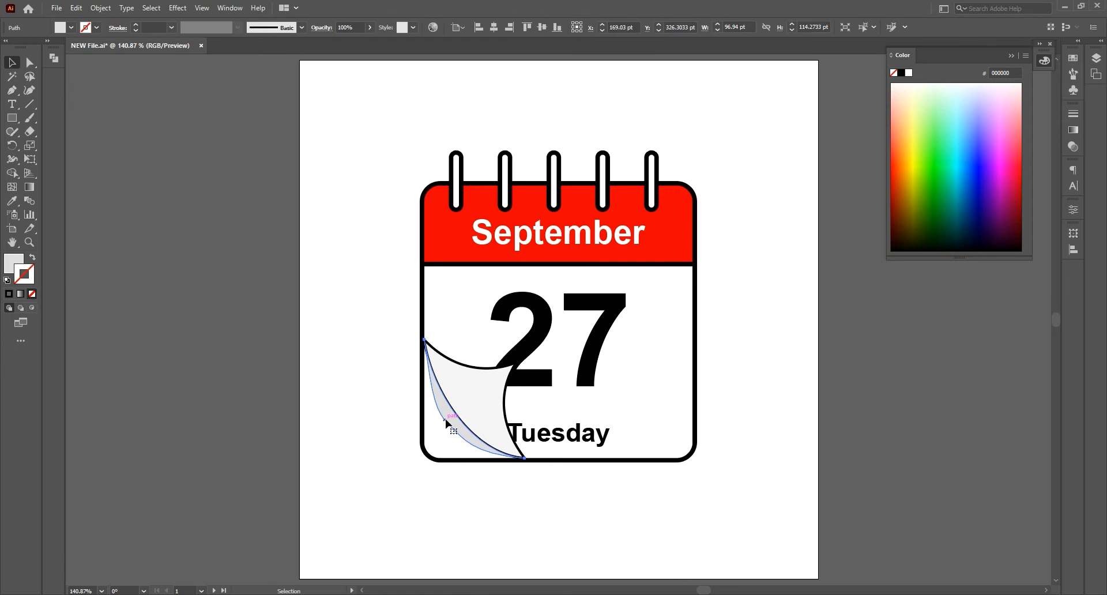
pyautogui.press('p')
pyautogui.click(456, 428)
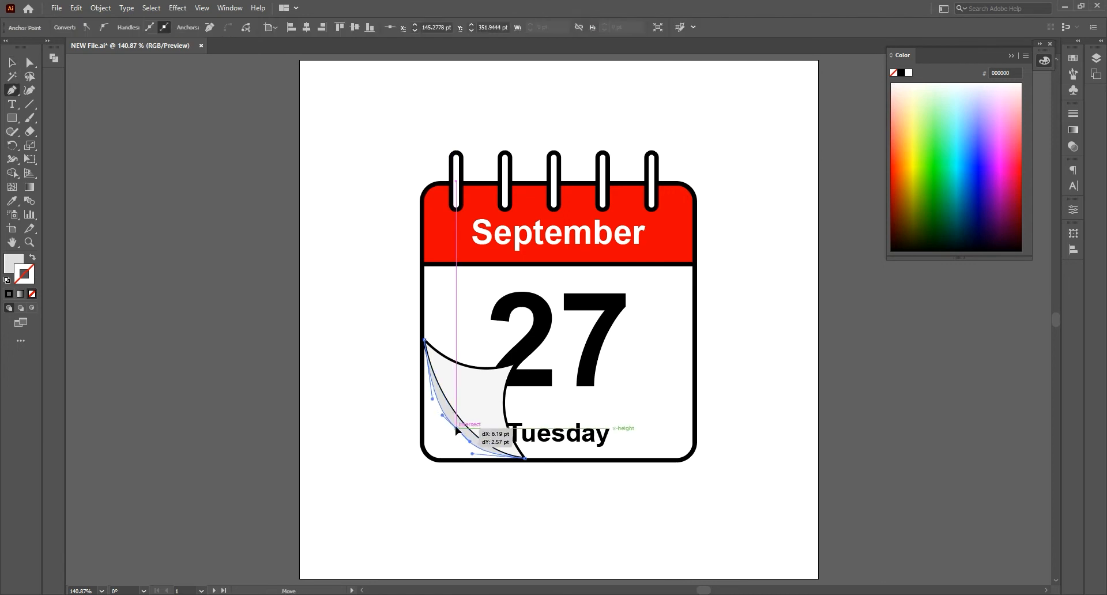
pyautogui.press('v')
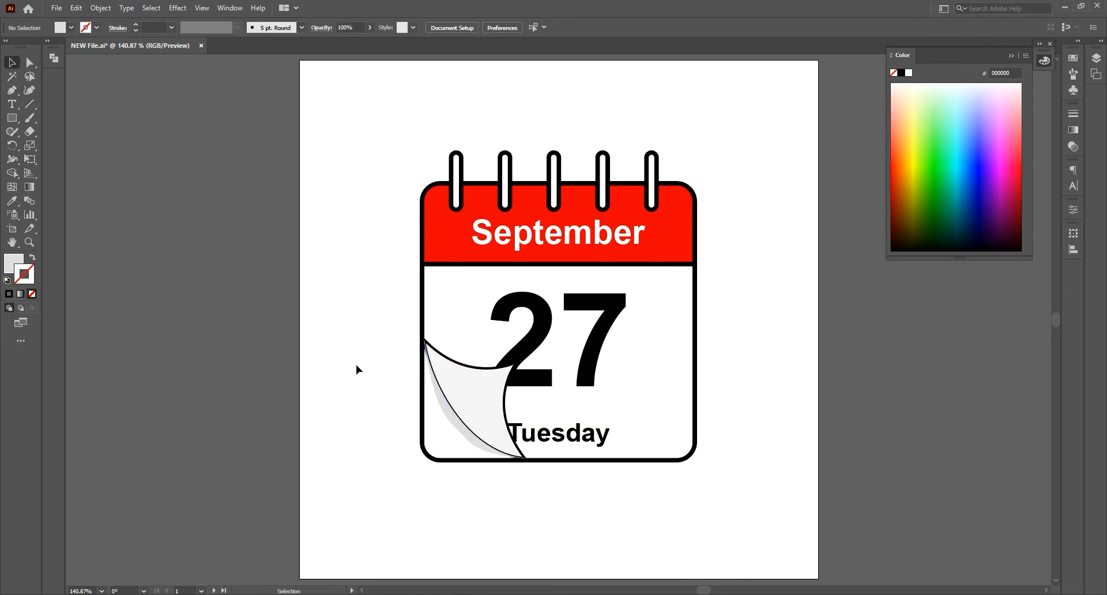
# Bring the light gray page curl to the front, above its crescent shadow
pyautogui.rightClick(483, 380)
pyautogui.moveTo(552, 324)
pyautogui.click(640, 320)
pyautogui.click(655, 323)
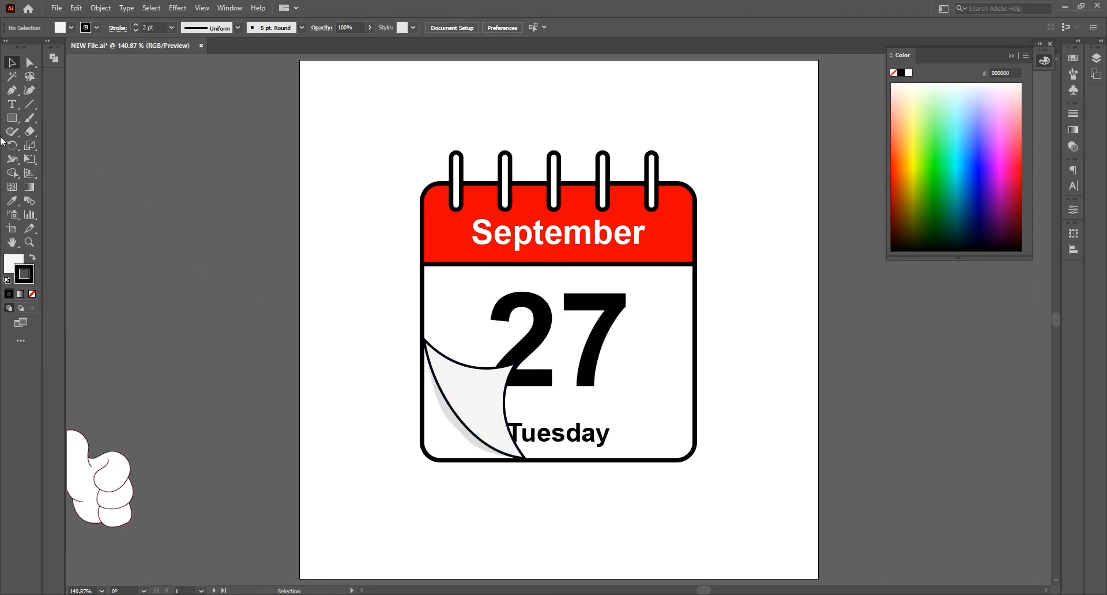
# Draw a short curved crease line inside the page curl near its upper-left tip and give it a width profile tapered at both ends
pyautogui.click(12, 90)
pyautogui.click(430, 353)
pyautogui.moveTo(463, 391); pyautogui.dragTo(488, 404)
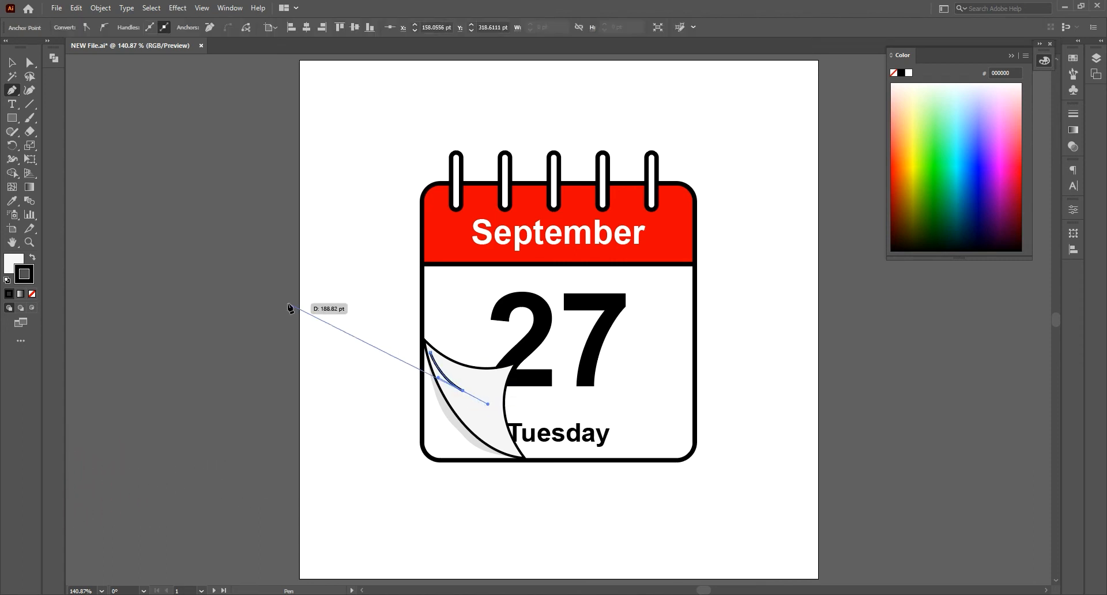
pyautogui.press('Escape')
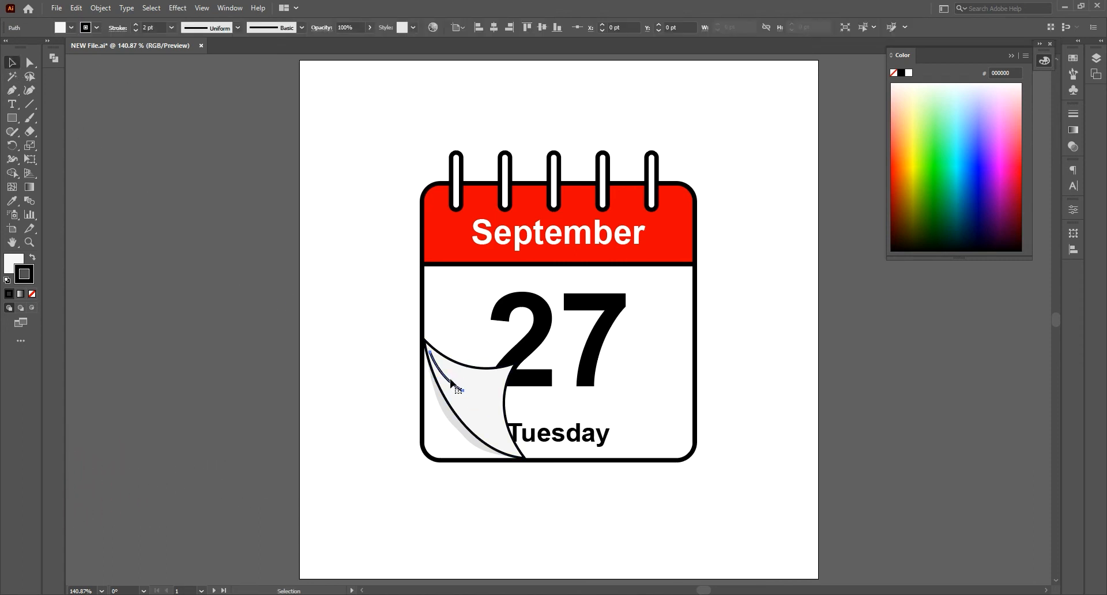
pyautogui.click(230, 28)
pyautogui.click(225, 64)
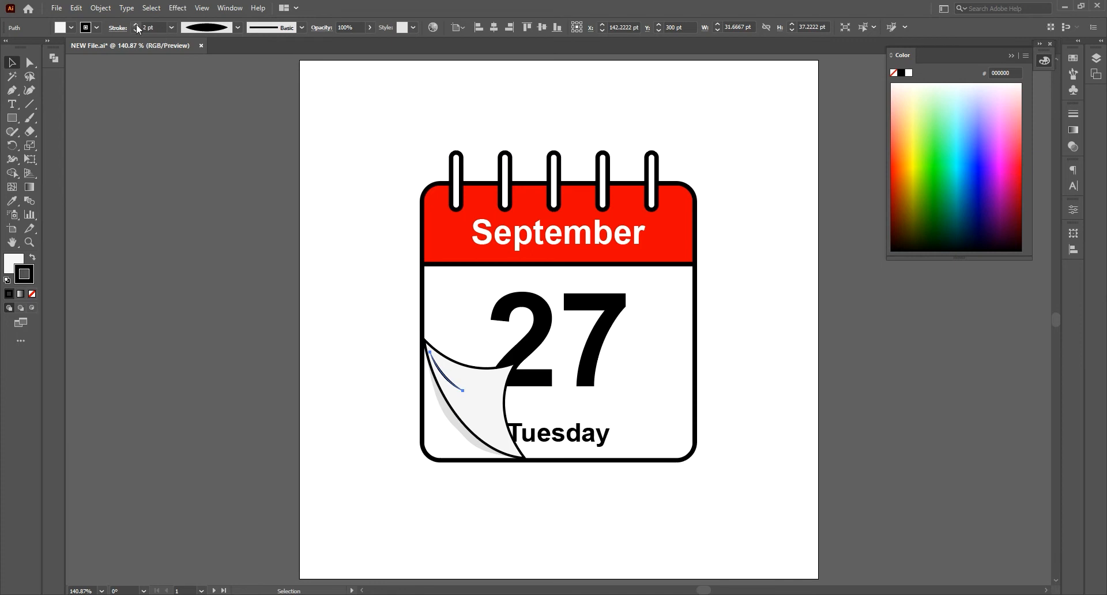
pyautogui.click(323, 325)
# Copy the crease line to the outside of the fold, between the shadow and the calendar's left edge, and narrow its curve
pyautogui.click(449, 383)
pyautogui.moveTo(450, 383); pyautogui.dragTo(427, 376)
pyautogui.press('p')
pyautogui.hotkey('ctrl', 'z')
pyautogui.keyDown('ctrl'); pyautogui.click(459, 413); pyautogui.keyUp('ctrl')
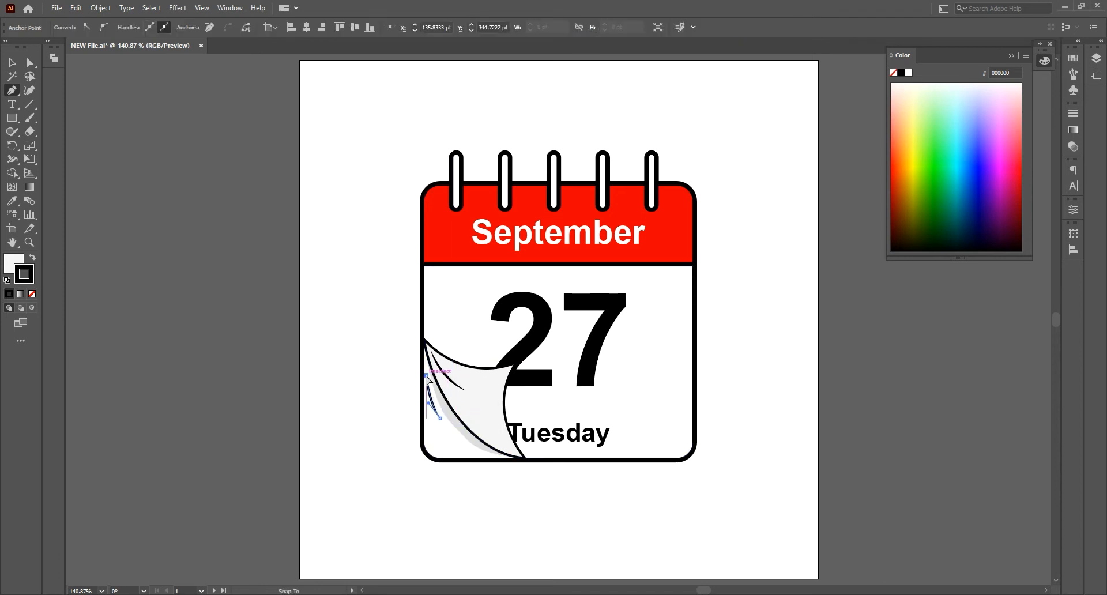
pyautogui.click(157, 200)
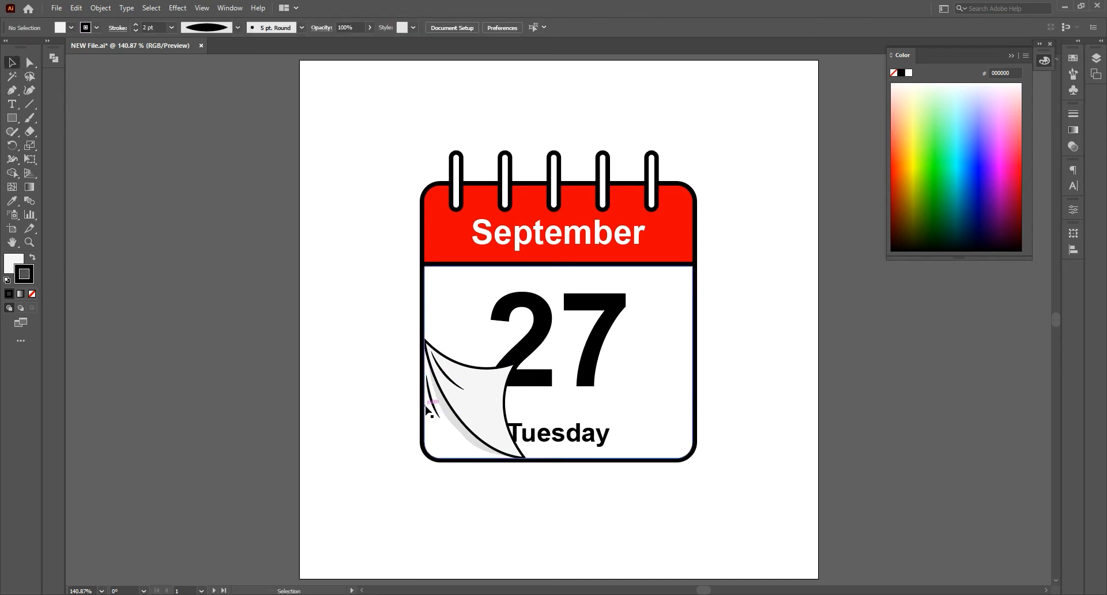
# Remove the fill from the crease line outside the fold, keeping its black stroke
pyautogui.click(429, 403)
pyautogui.click(32, 295)
pyautogui.click(416, 409)
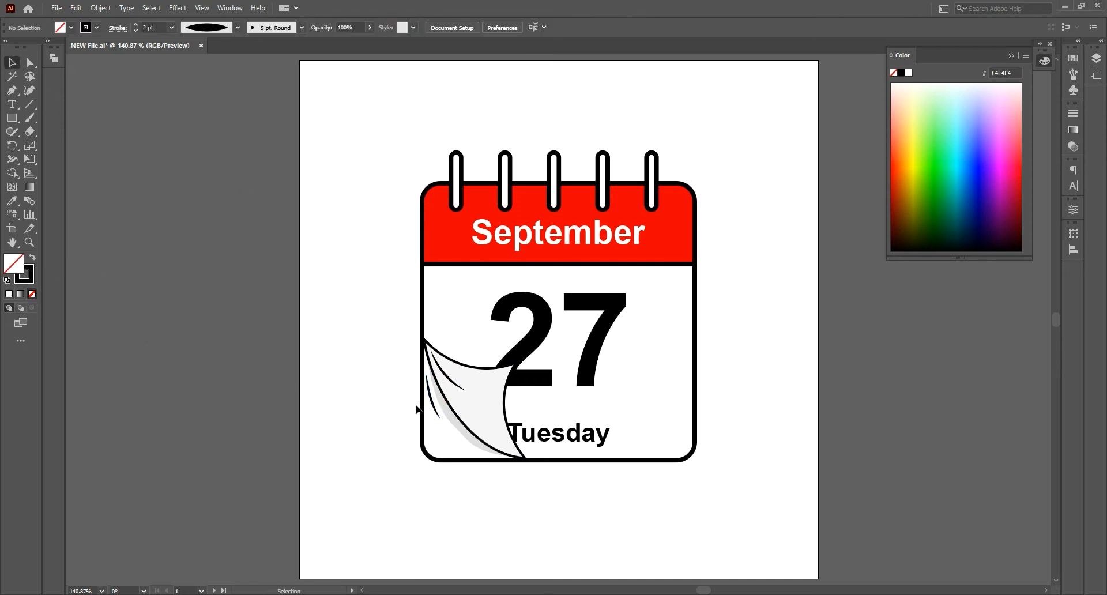
# Reshape the outer crease line to run almost vertically and shift it slightly toward the fold
pyautogui.press('p')
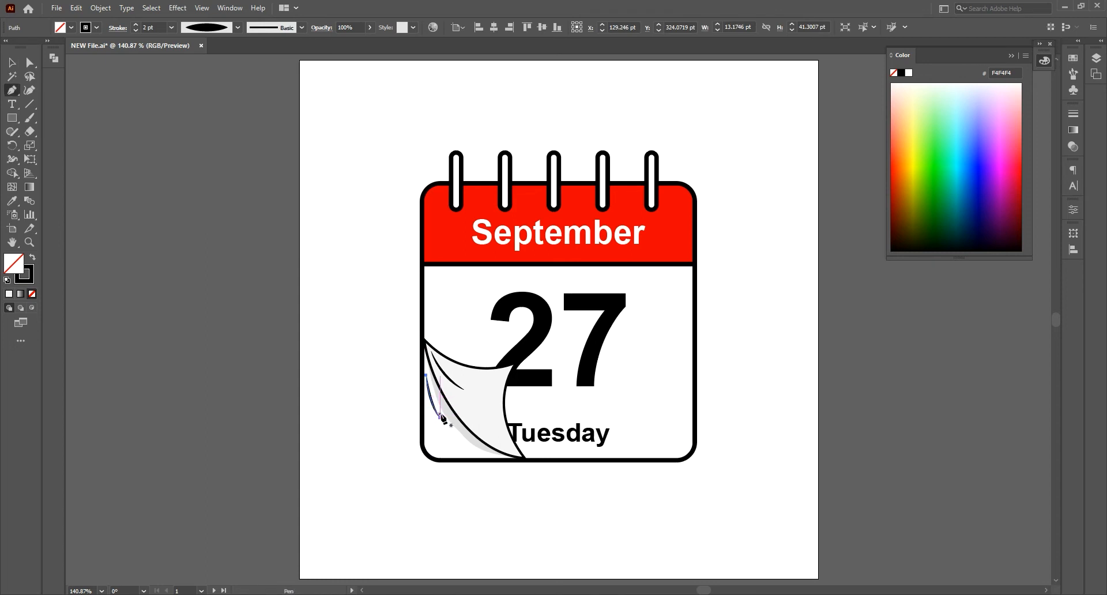
pyautogui.keyDown('ctrl'); pyautogui.click(430, 425); pyautogui.keyUp('ctrl')
pyautogui.moveTo(429, 424); pyautogui.dragTo(423, 409)
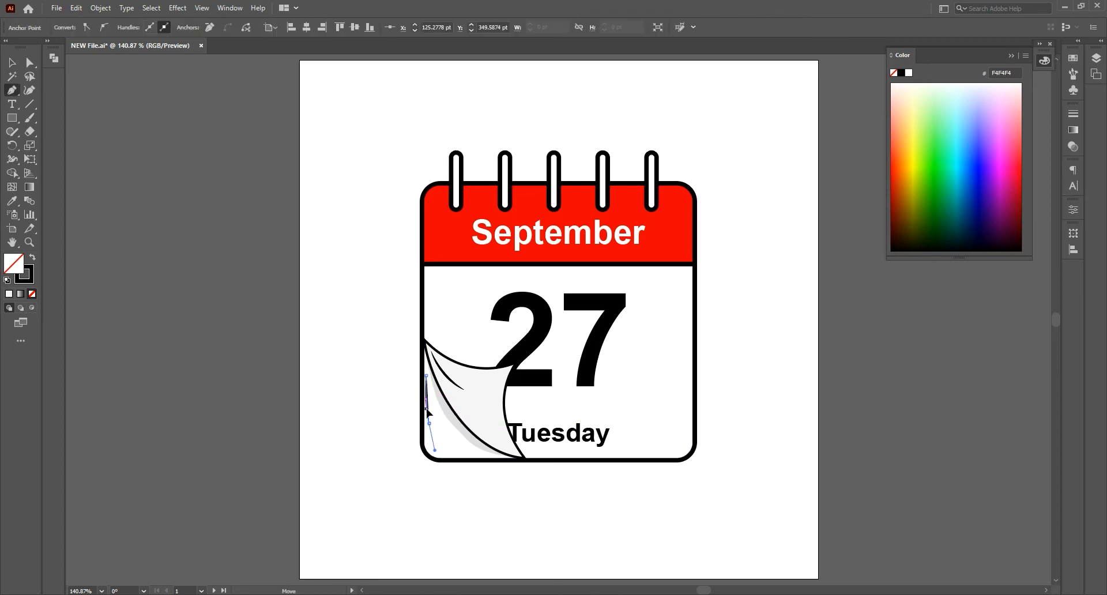
pyautogui.press('v')
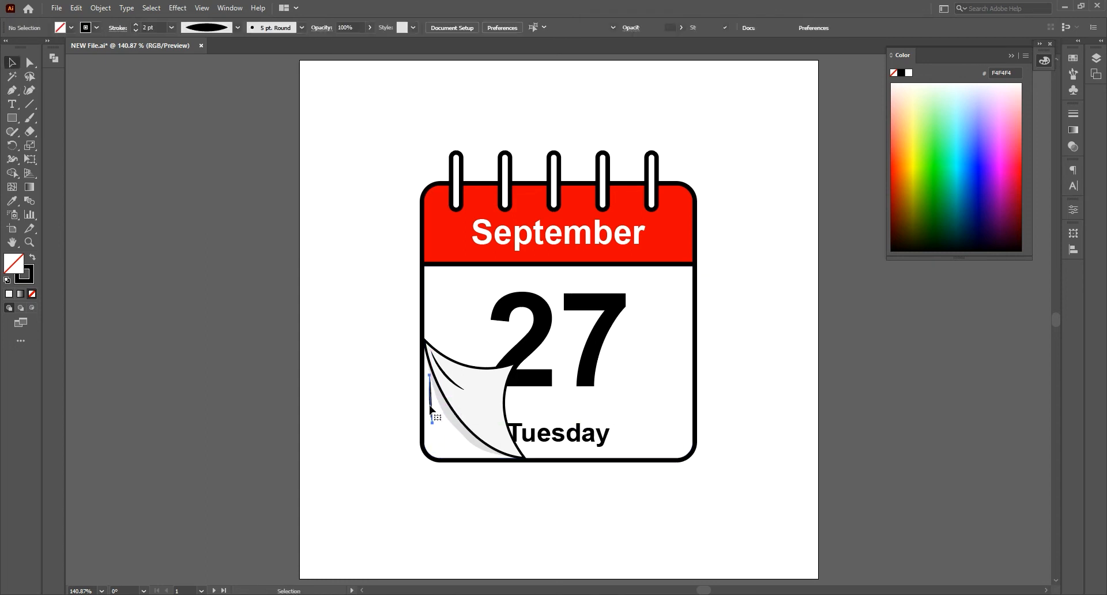
pyautogui.click(395, 376)
# Darken the fill of the shadow shape beneath the page curl to C9C9C9
pyautogui.click(443, 423)
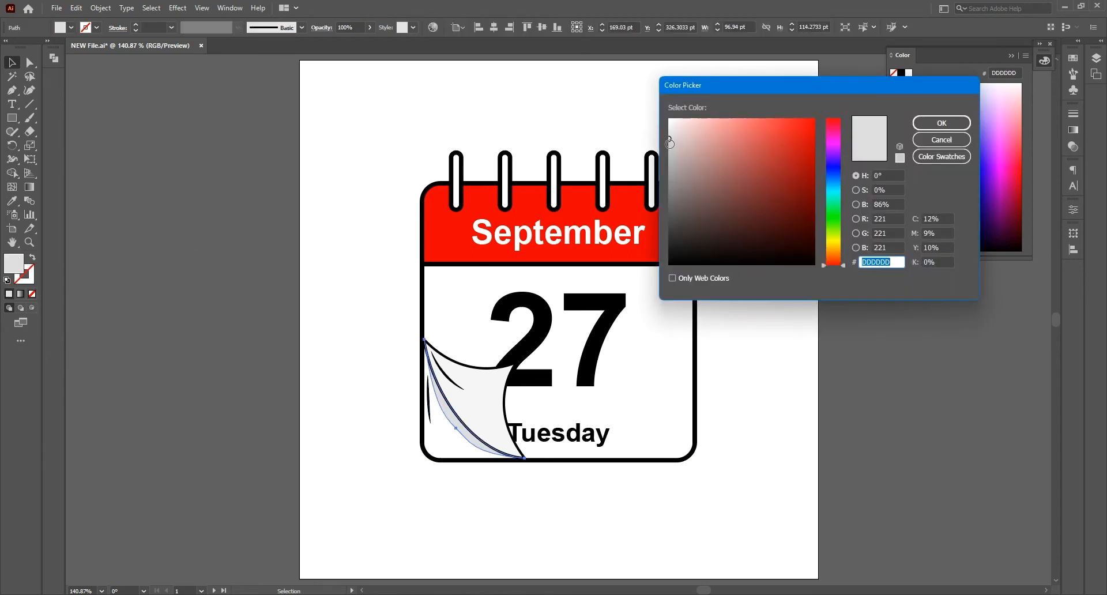
pyautogui.write('C9C9C9')
pyautogui.click(934, 123)
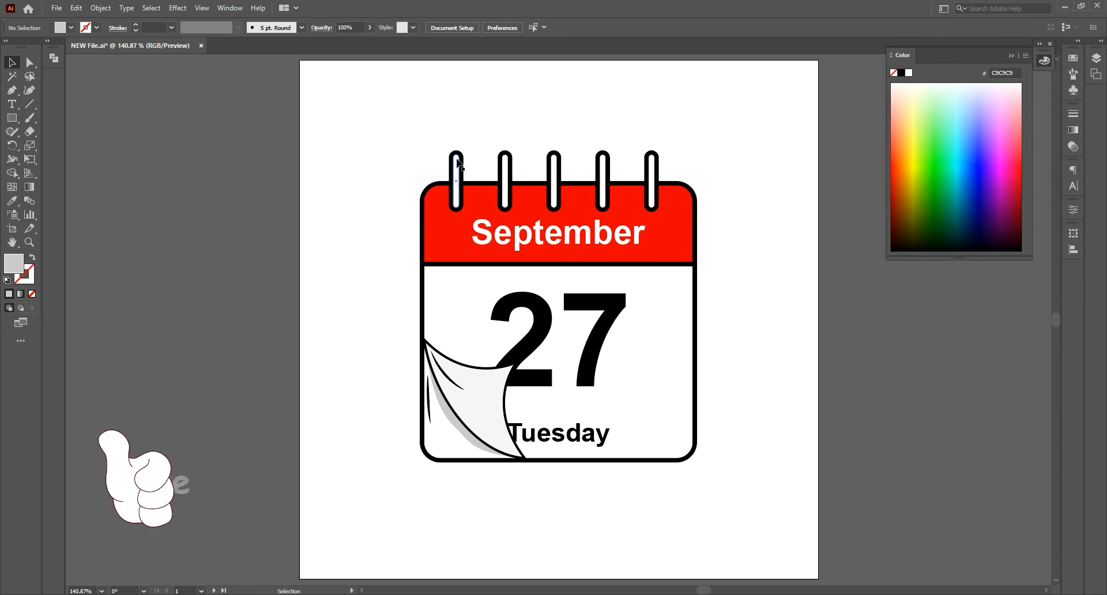
# Duplicate the first binding ring in place, fill the copy with DDDDDD and remove its stroke
pyautogui.click(456, 185)
pyautogui.click(76, 8)
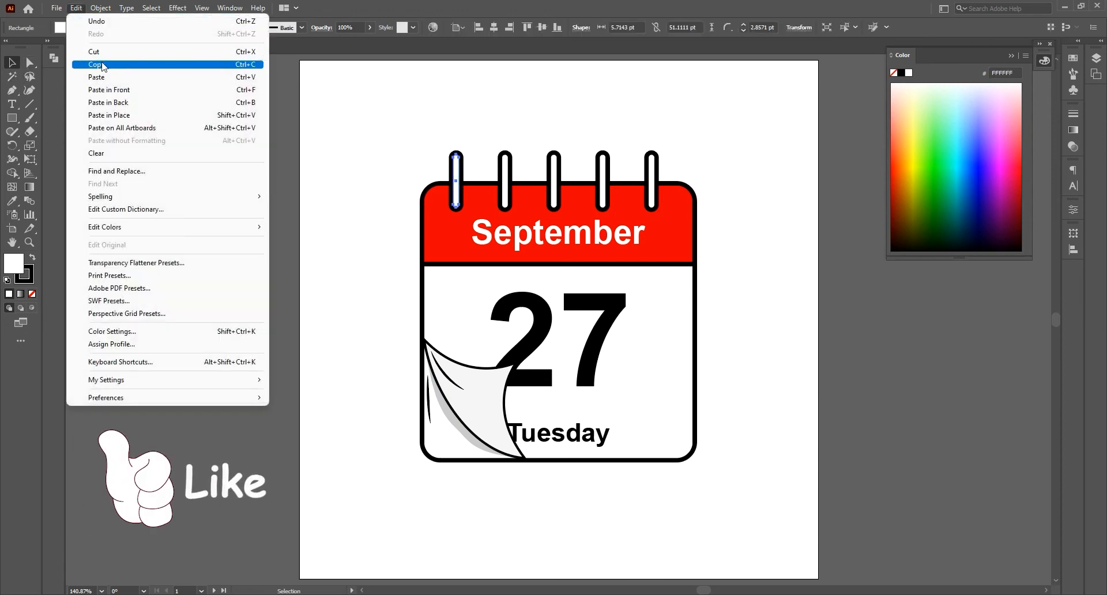
pyautogui.click(120, 116)
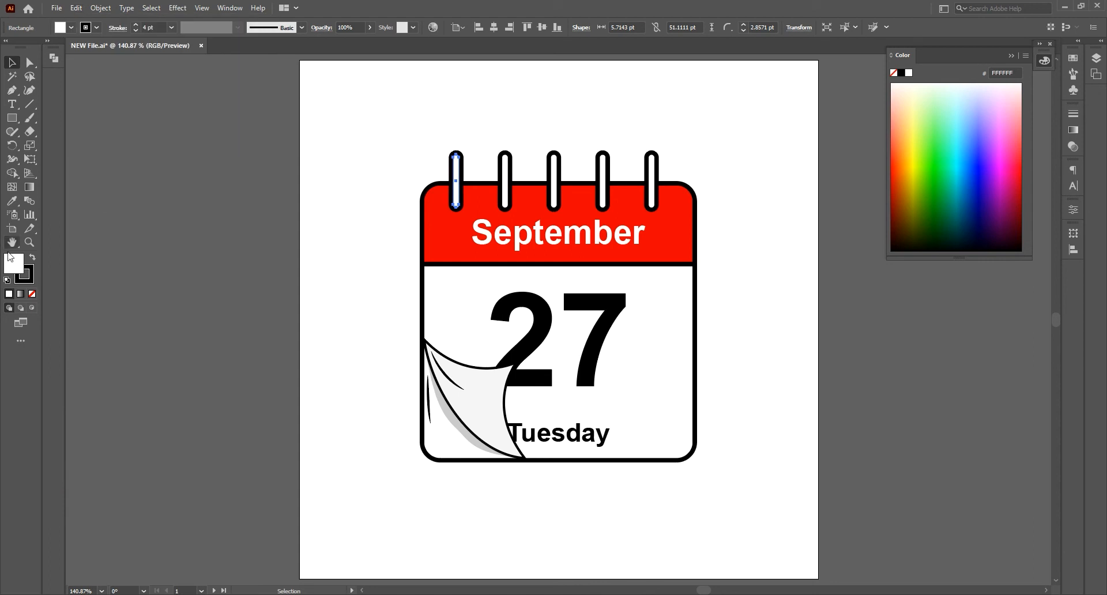
pyautogui.doubleClick(15, 265)
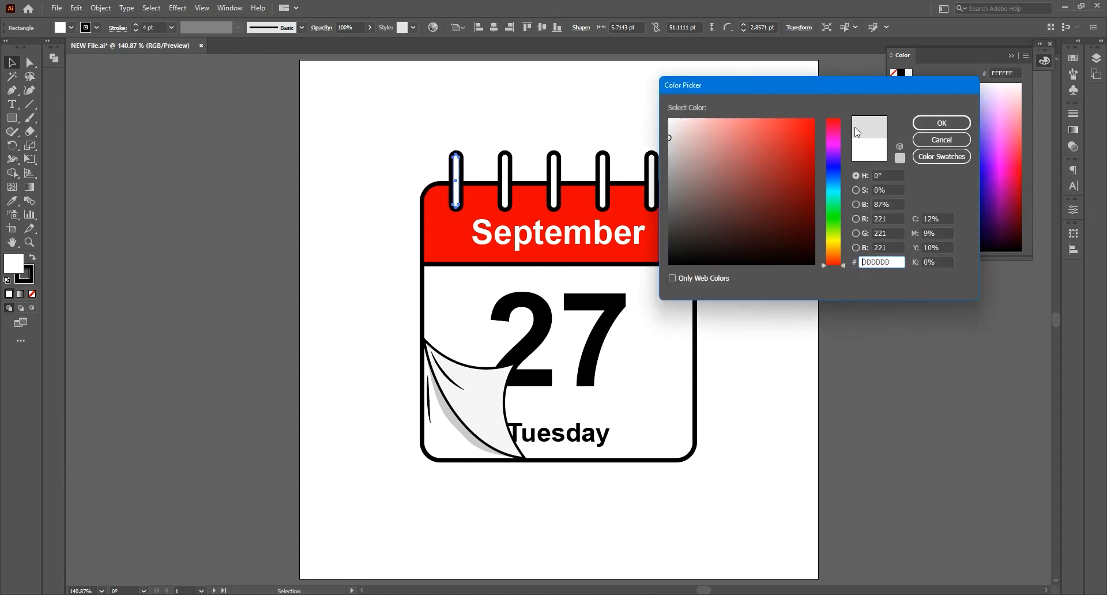
pyautogui.click(940, 123)
pyautogui.click(32, 294)
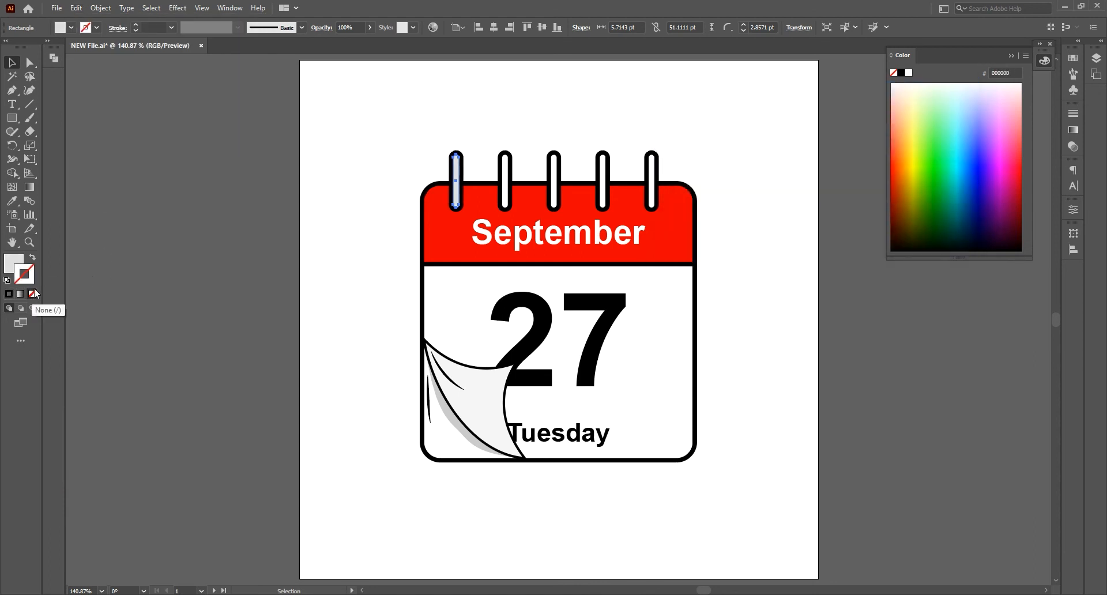
# Delete the right-side anchor points of the gray ring copy and straighten its edge so it shades only the ring's left half
pyautogui.click(12, 90)
pyautogui.click(460, 156)
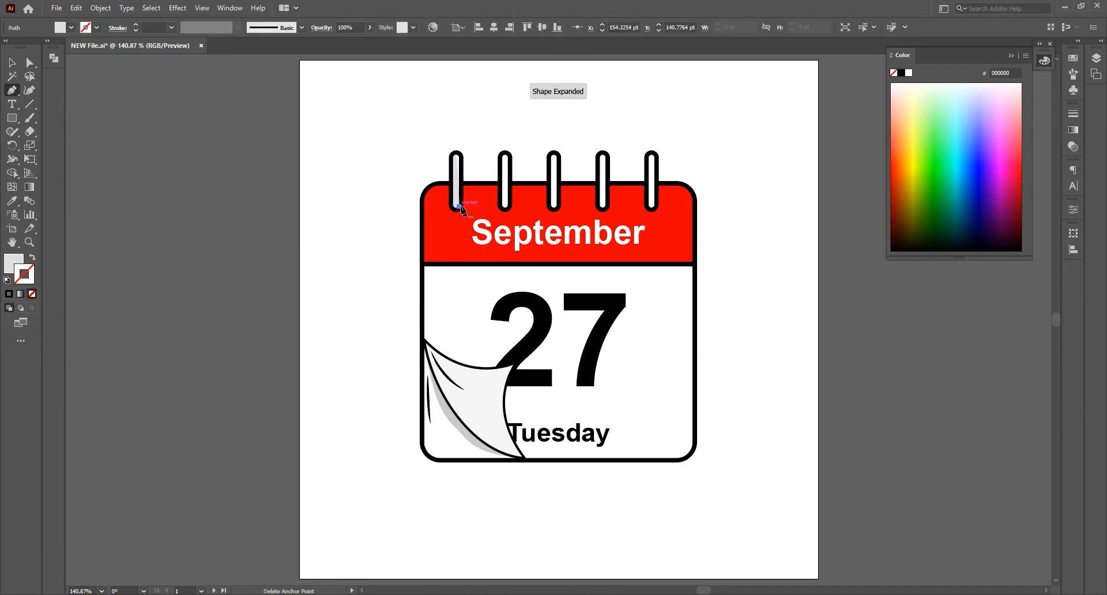
pyautogui.hotkey('ctrl', 'space')
pyautogui.moveTo(456, 175); pyautogui.dragTo(711, 420)
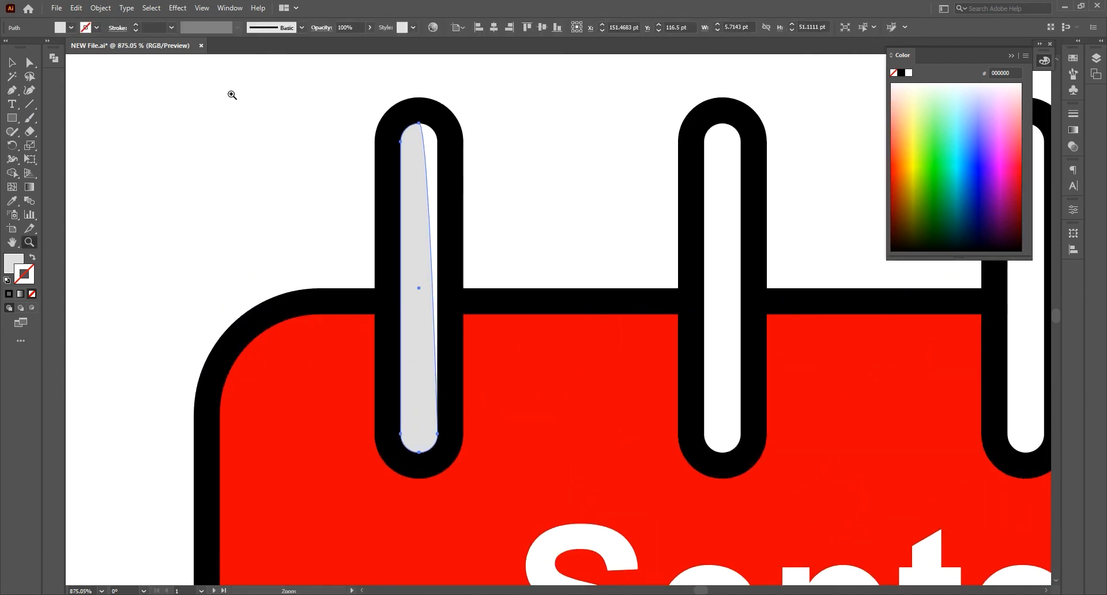
pyautogui.click(15, 90)
pyautogui.click(427, 123)
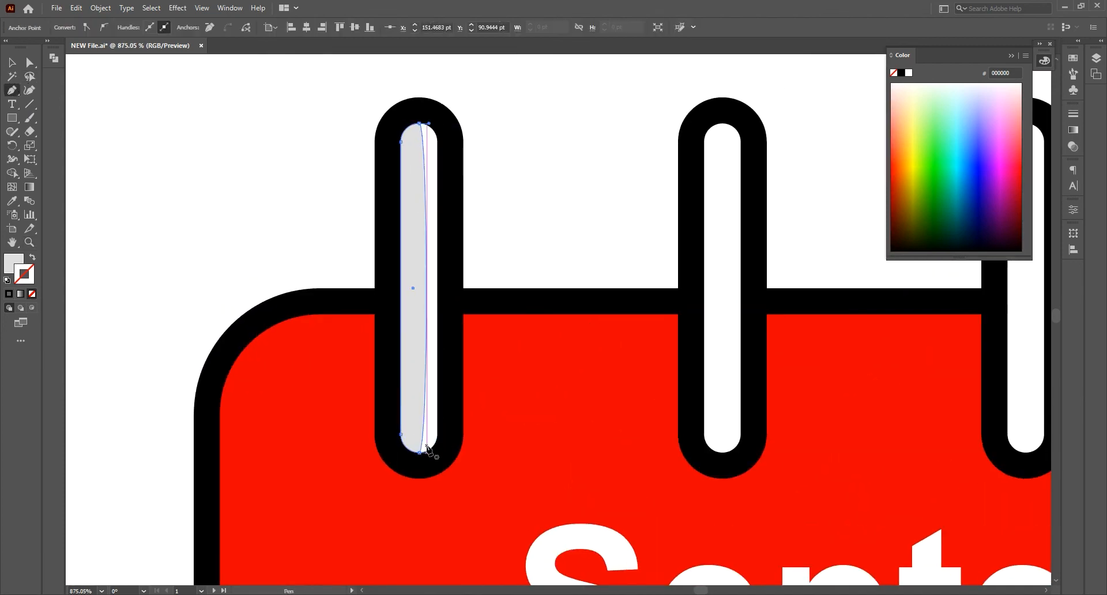
pyautogui.moveTo(427, 448); pyautogui.dragTo(419, 309)
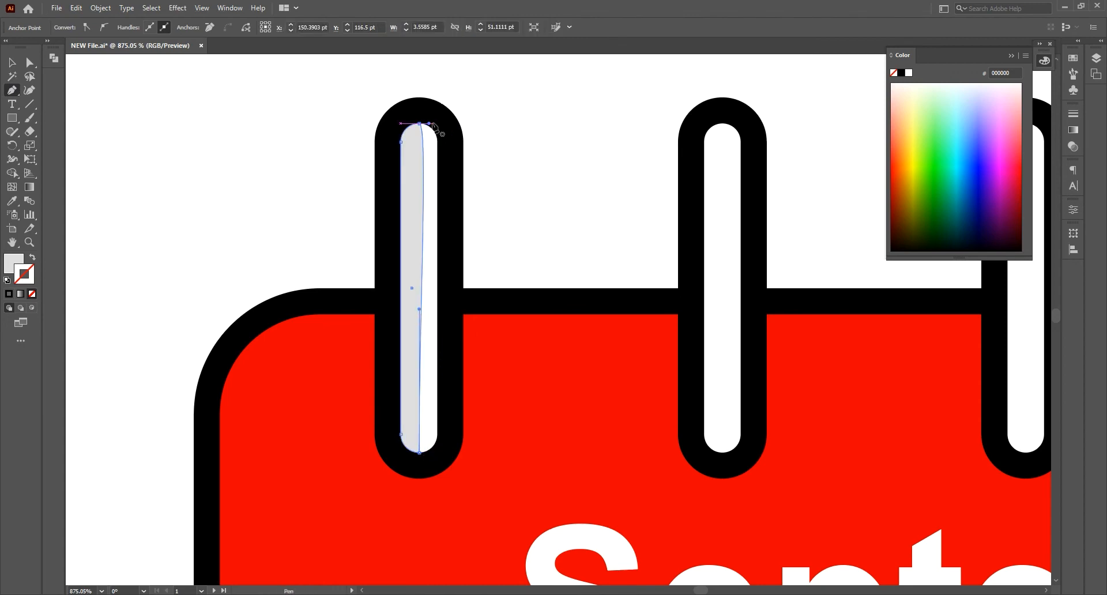
pyautogui.hotkey('ctrl', '0')
# Delete the four unshaded binding rings, keeping only the first ring with its gray shading
pyautogui.click(13, 63)
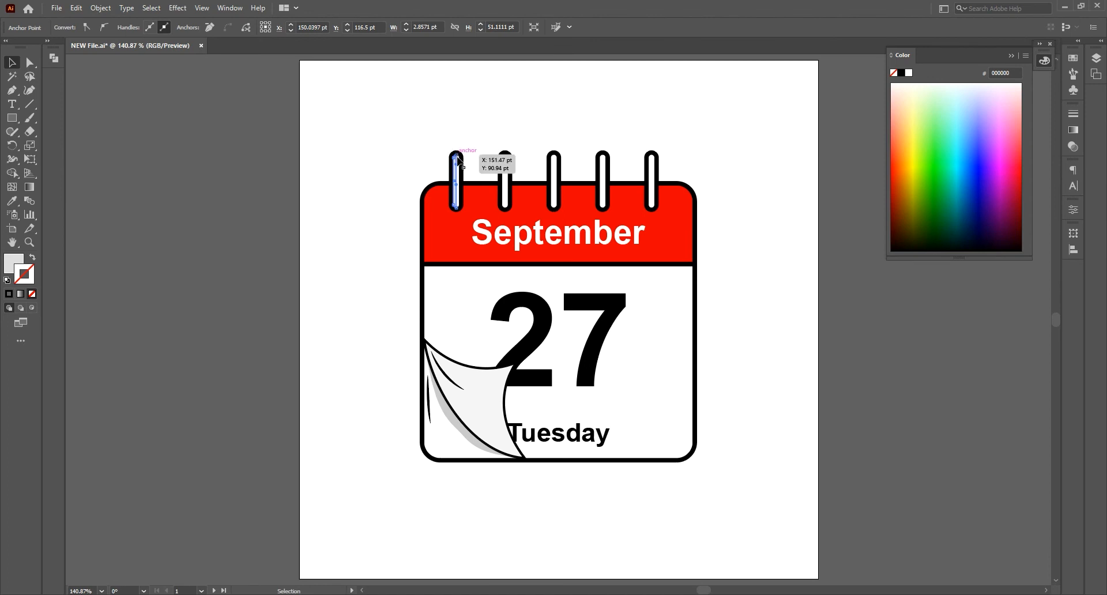
pyautogui.moveTo(497, 145); pyautogui.dragTo(658, 165)
pyautogui.press('Delete')
# Copy the shaded ring along the calendar's top edge and repeat the copy three times to make five evenly spaced rings
pyautogui.click(456, 167)
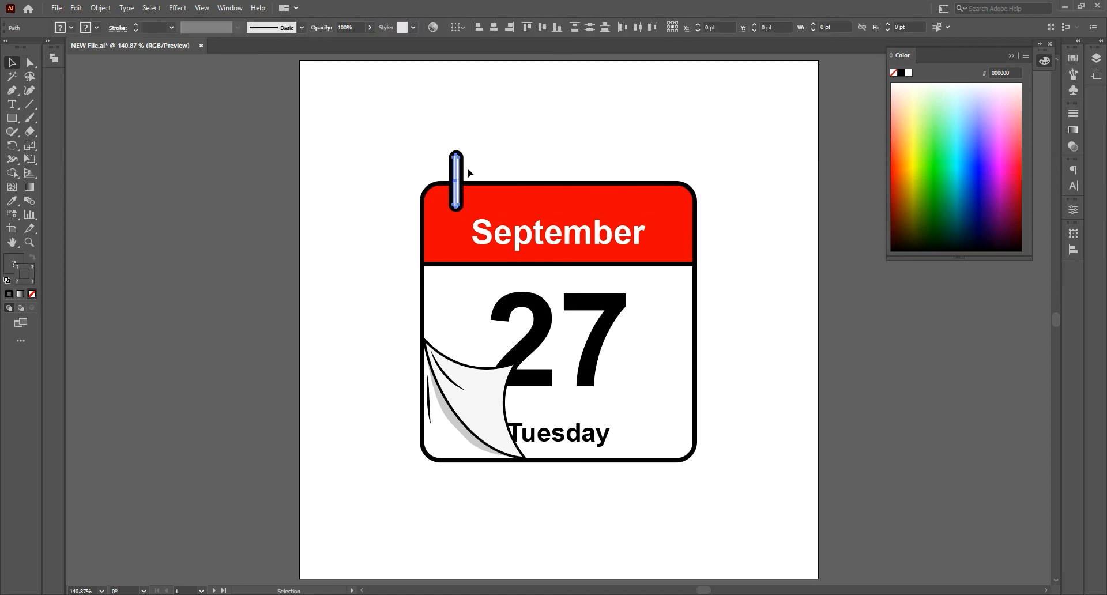
pyautogui.moveTo(456, 167); pyautogui.dragTo(504, 169)
pyautogui.hotkey('ctrl', 'd')
pyautogui.hotkey('ctrl', 'd')
pyautogui.hotkey('ctrl', 'd')
# Group the five shaded binding rings and center the group horizontally on the artboard
pyautogui.moveTo(427, 135); pyautogui.dragTo(672, 173)
pyautogui.hotkey('ctrl', 'g')
pyautogui.click(510, 31)
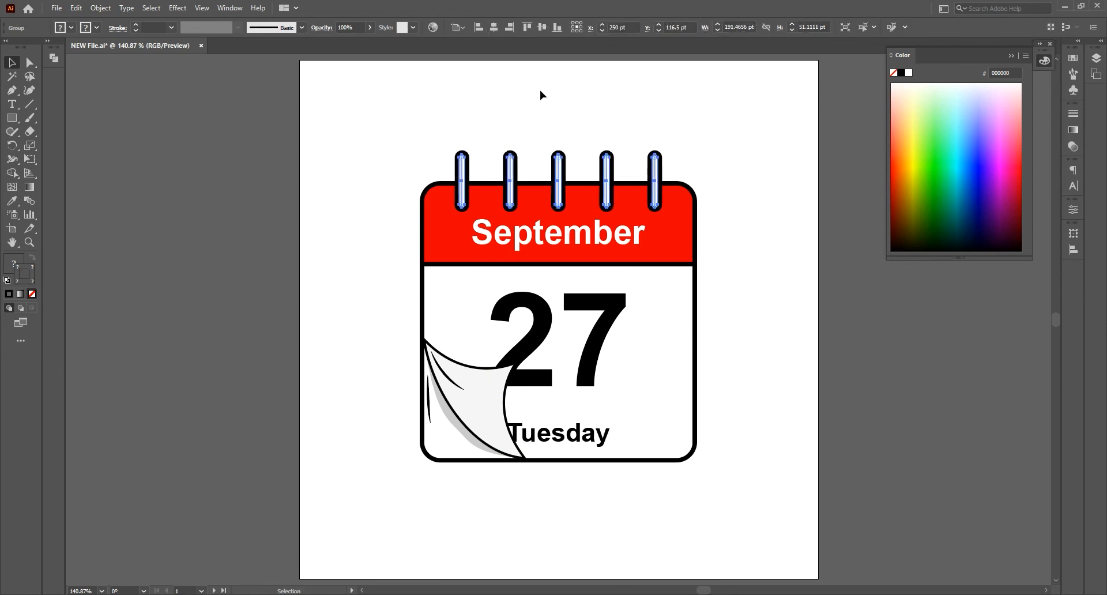
pyautogui.click(481, 164)
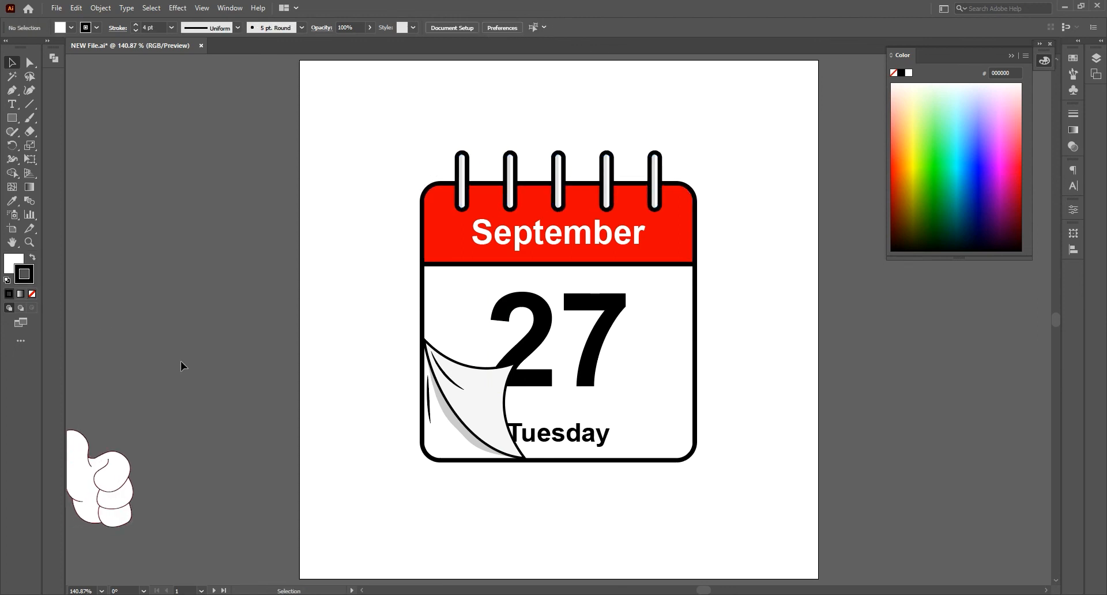
# Draw a 500 × 500 pt rectangle covering the whole artboard and remove its stroke
pyautogui.click(11, 119)
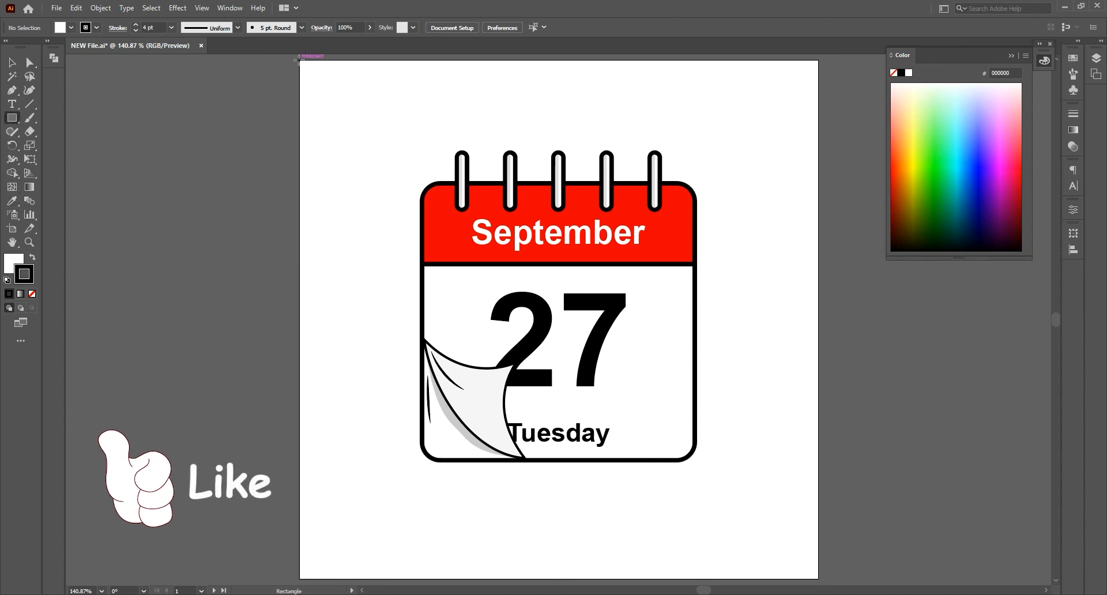
pyautogui.moveTo(298, 59); pyautogui.dragTo(819, 578)
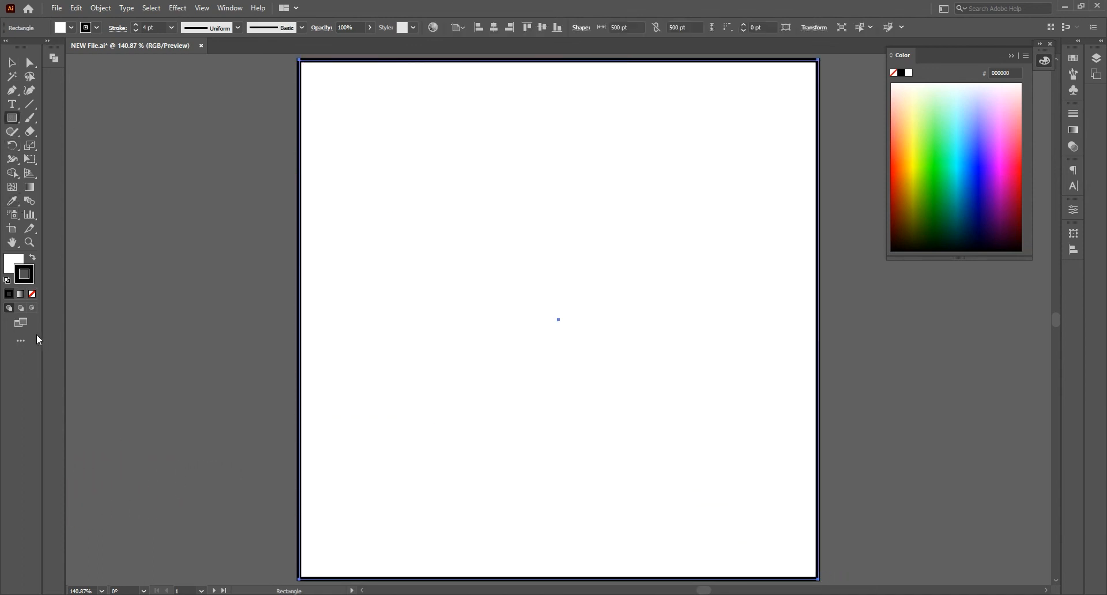
pyautogui.click(33, 295)
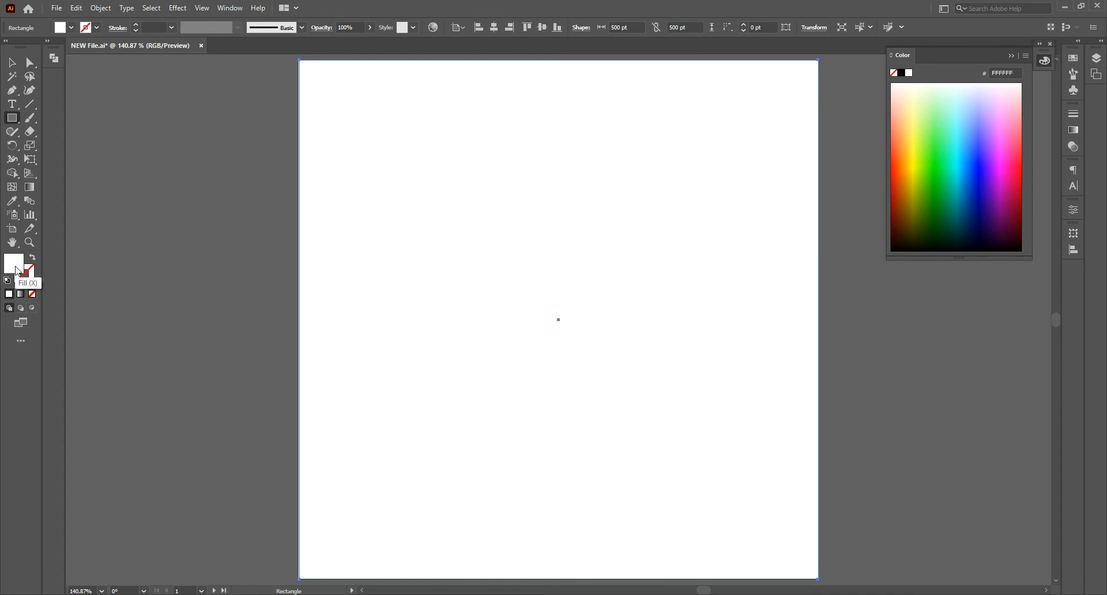
# Send the artboard-sized rectangle to the back, behind the calendar
pyautogui.press('v')
pyautogui.rightClick(382, 211)
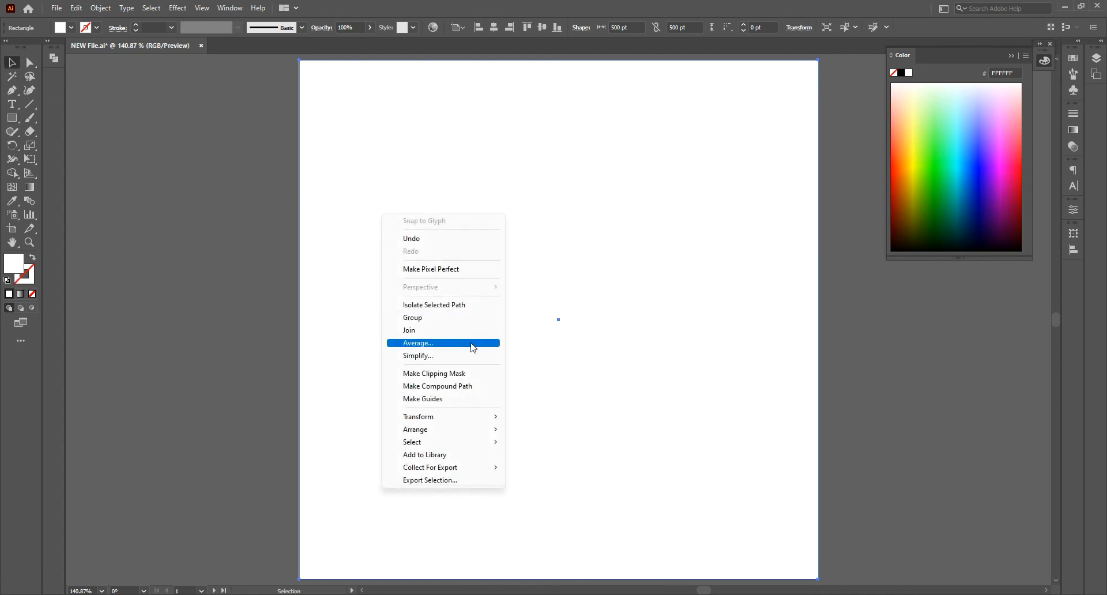
pyautogui.moveTo(461, 431)
pyautogui.click(554, 467)
# Fill the background rectangle with the cyan-blue color 00BECC
pyautogui.doubleClick(13, 267)
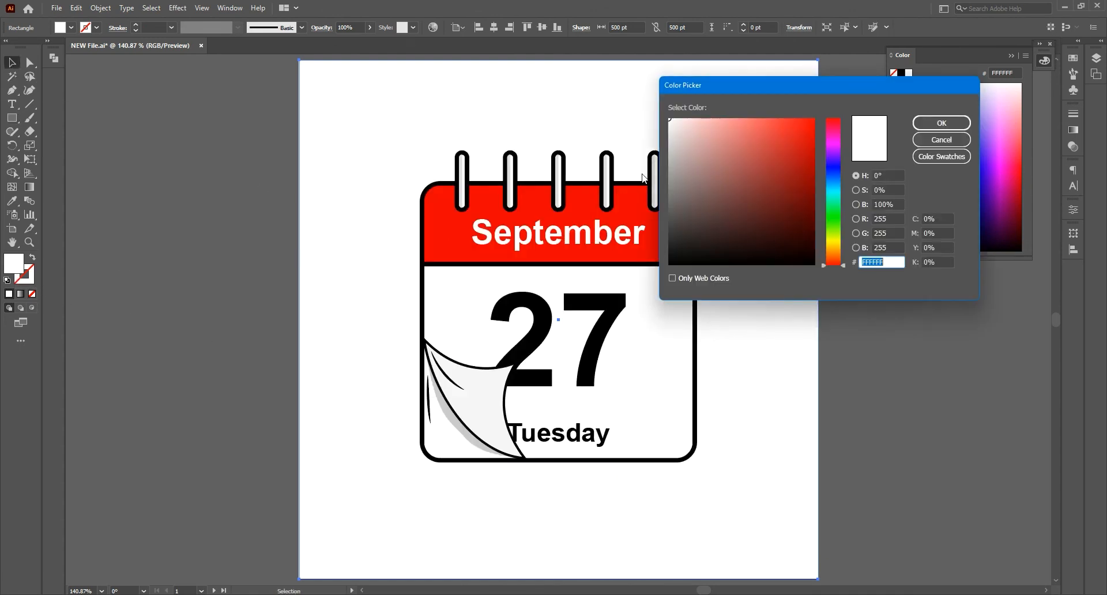
pyautogui.click(812, 141)
pyautogui.moveTo(833, 156); pyautogui.dragTo(838, 189)
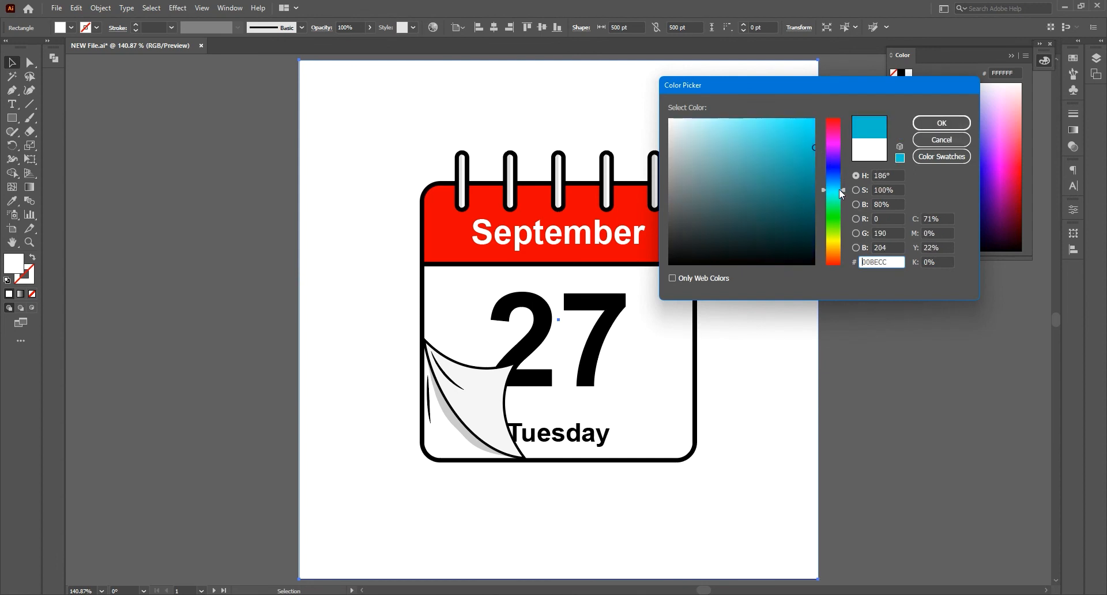
pyautogui.click(939, 123)
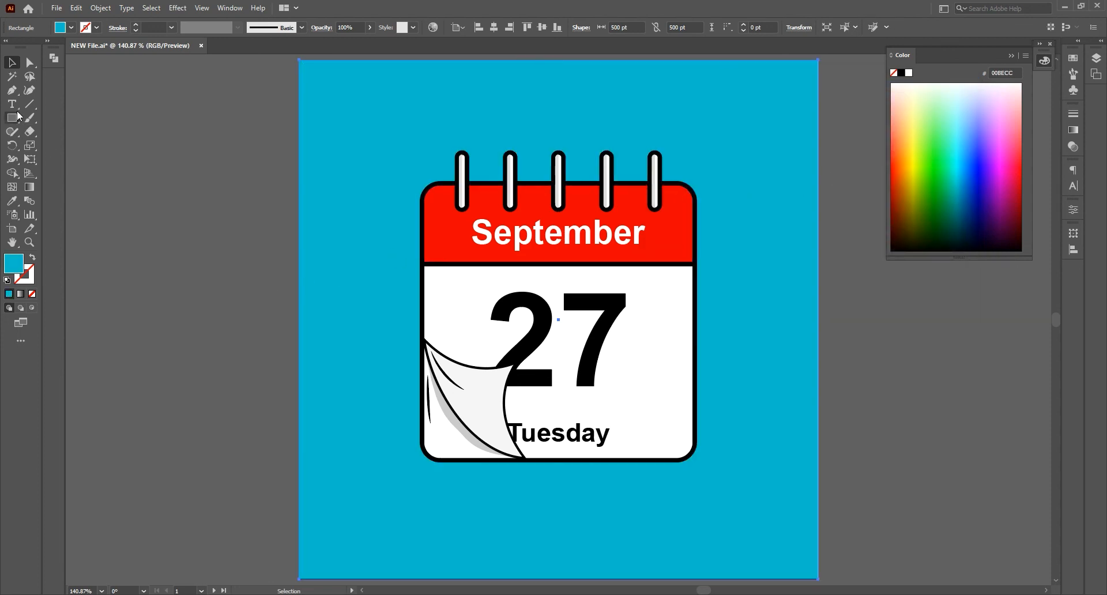
# Draw a flat ellipse about 291 × 14 pt just below the calendar and fill it with black, 000000
pyautogui.moveTo(19, 115); pyautogui.dragTo(64, 146)
pyautogui.moveTo(413, 474); pyautogui.dragTo(718, 485)
pyautogui.doubleClick(14, 263)
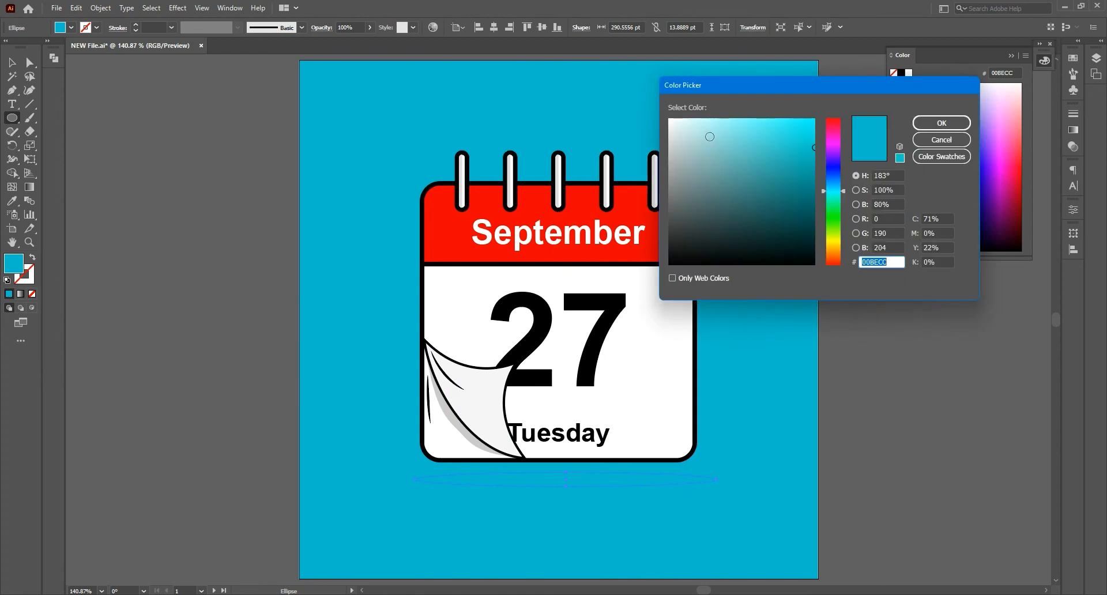
pyautogui.write('000000')
pyautogui.click(925, 123)
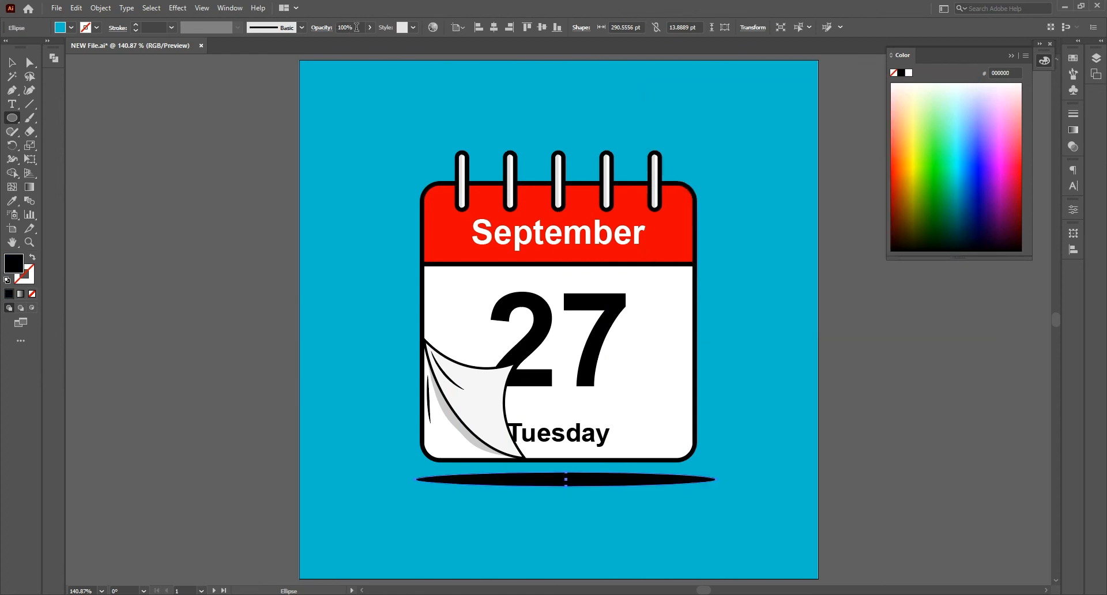
# Set the shadow ellipse's opacity to 30%, center it horizontally on the artboard, and collapse the color controls
pyautogui.write('30')
pyautogui.press('Return')
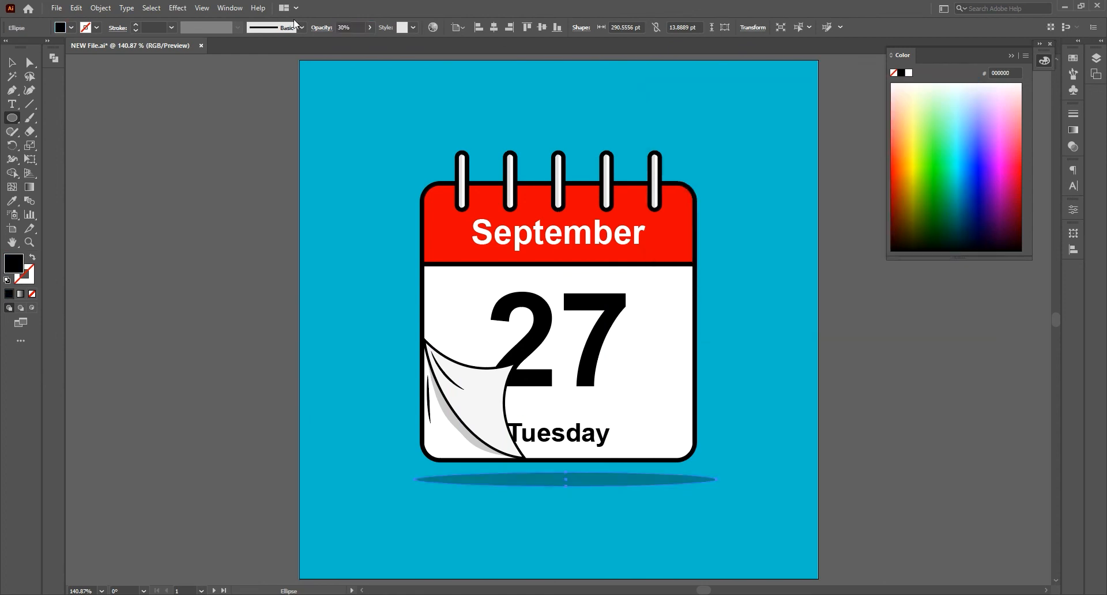
pyautogui.click(14, 65)
pyautogui.click(388, 208)
pyautogui.click(1011, 56)
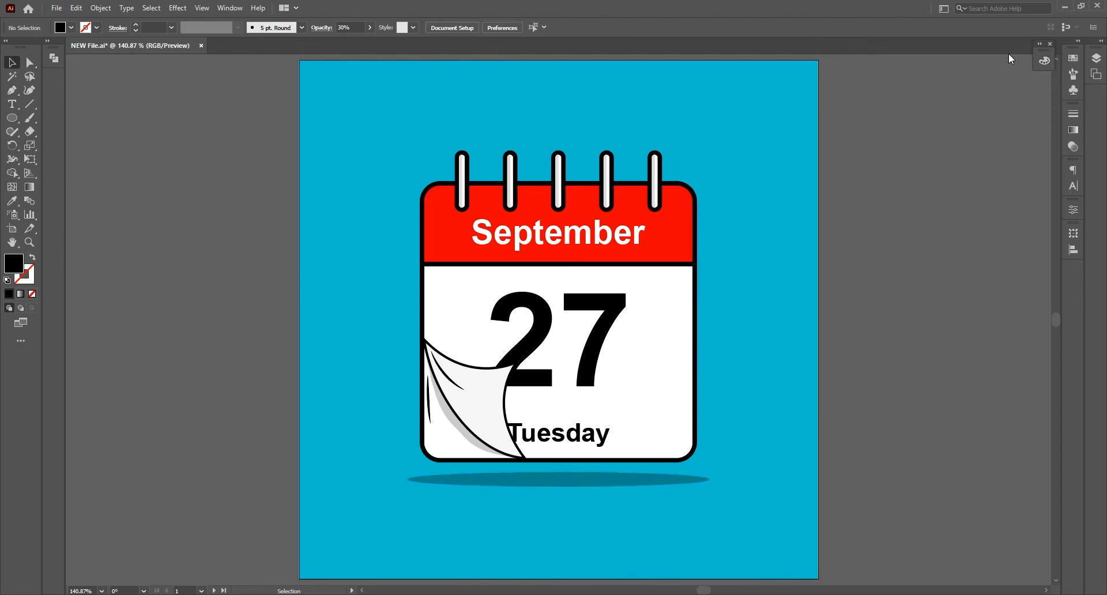